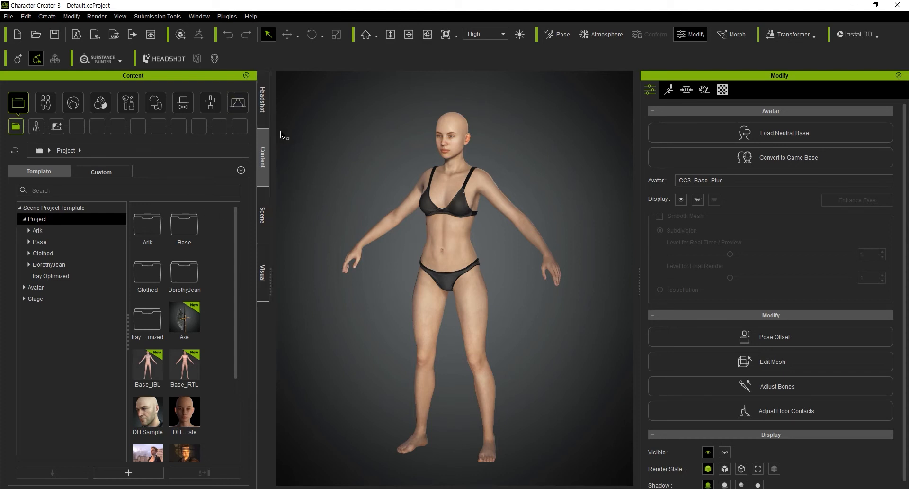
View the scene's object list and the Headshot settings, hiding and restoring the Headshot plugin
click(262, 215)
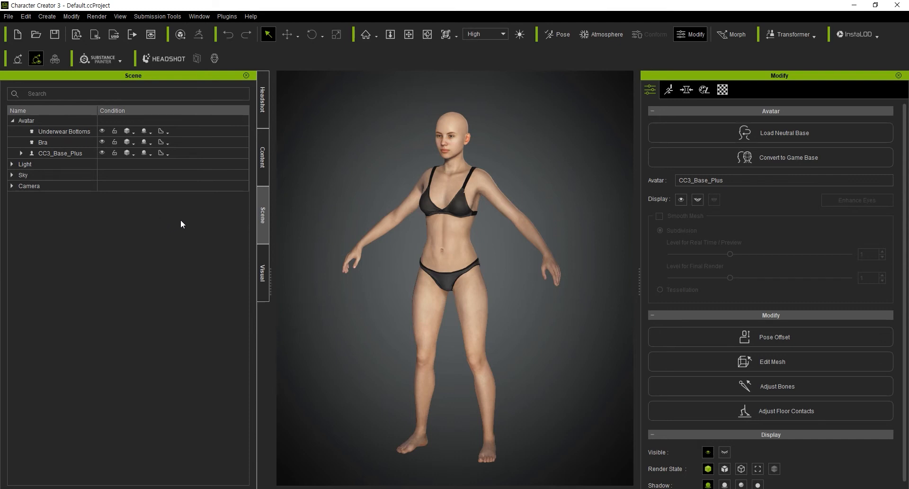
click(268, 114)
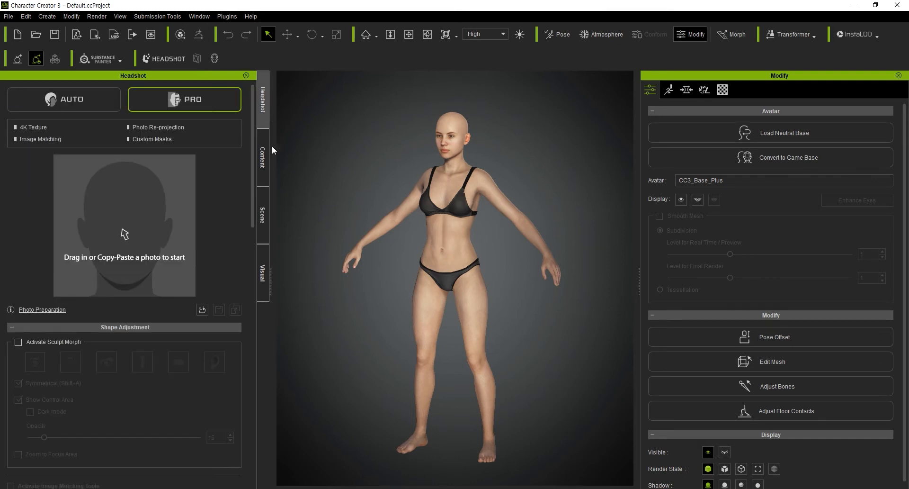
click(172, 59)
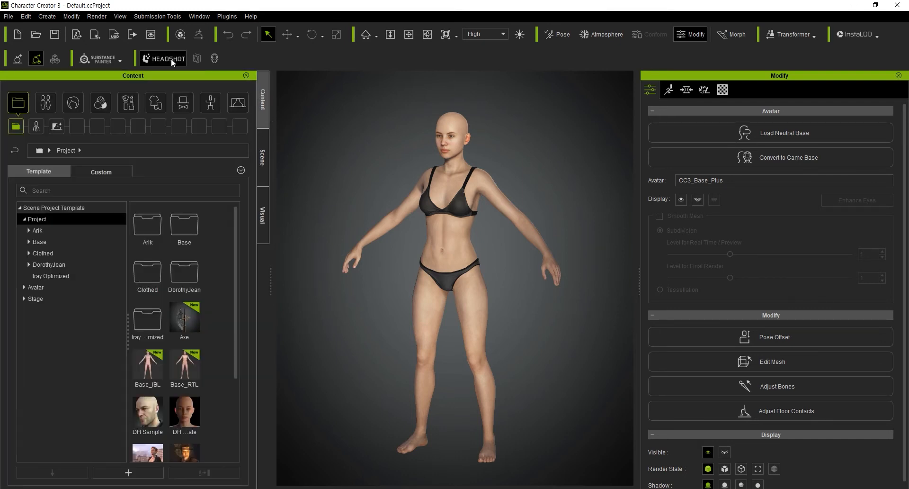
click(171, 59)
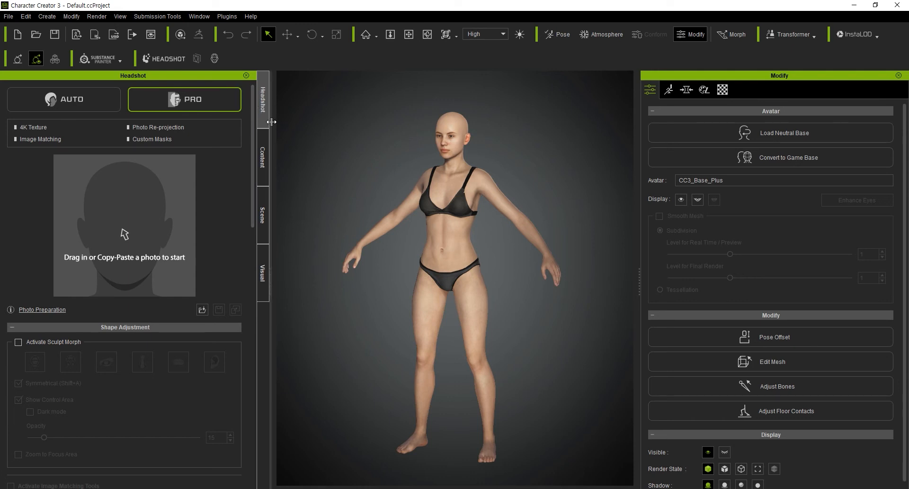
Look through the content library, scene list and visual settings, finishing back in the content library
click(266, 152)
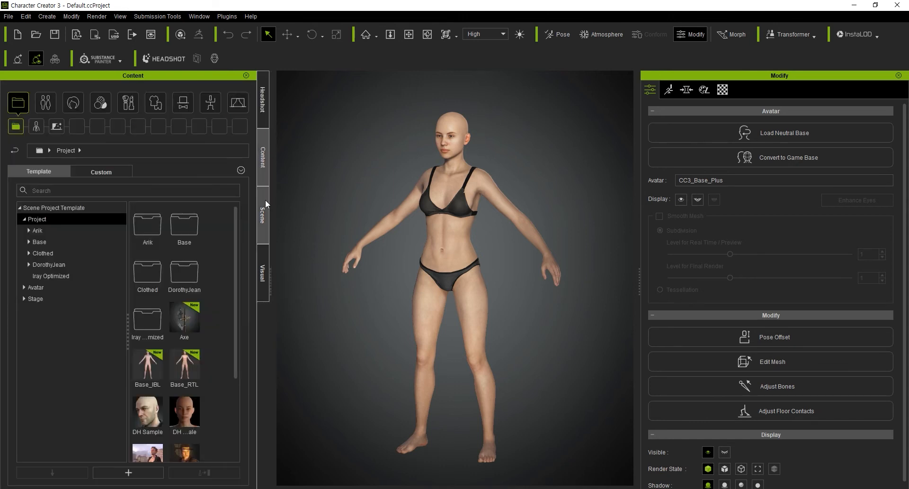
click(263, 204)
click(262, 259)
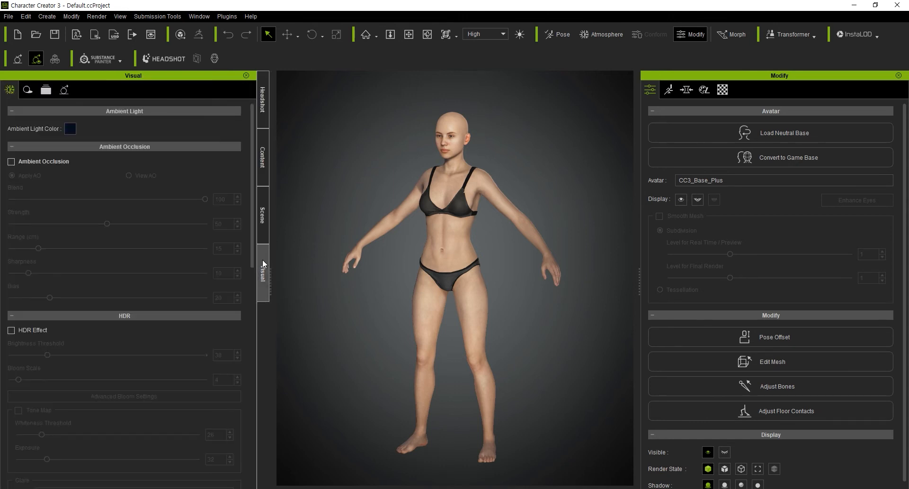
click(260, 175)
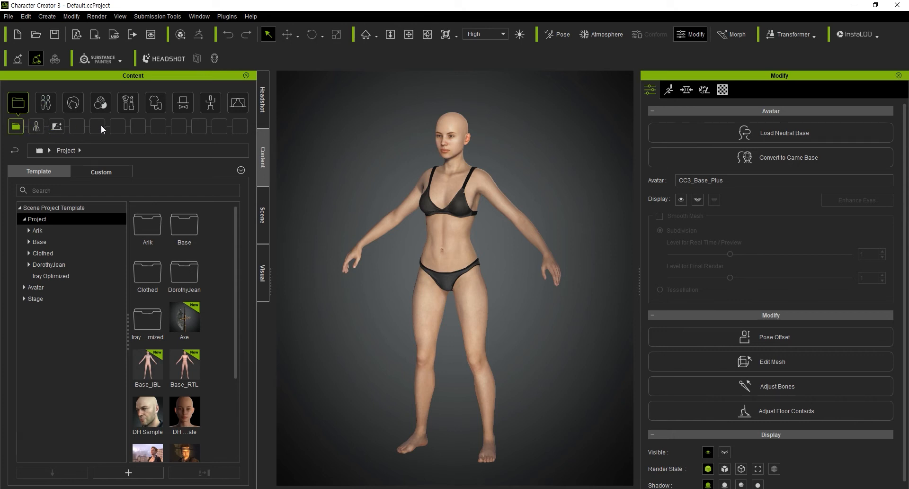
Browse the actor, hair and skin content categories, finishing back at the scene project templates
click(47, 110)
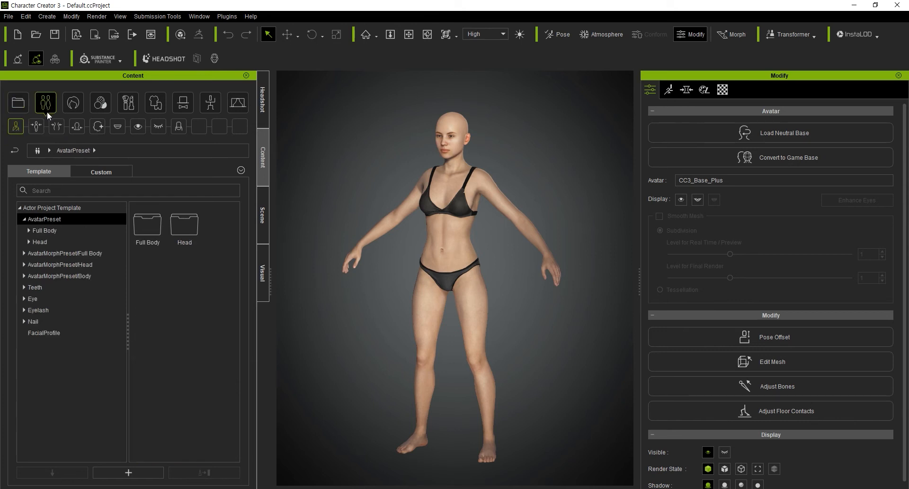
click(73, 102)
click(102, 104)
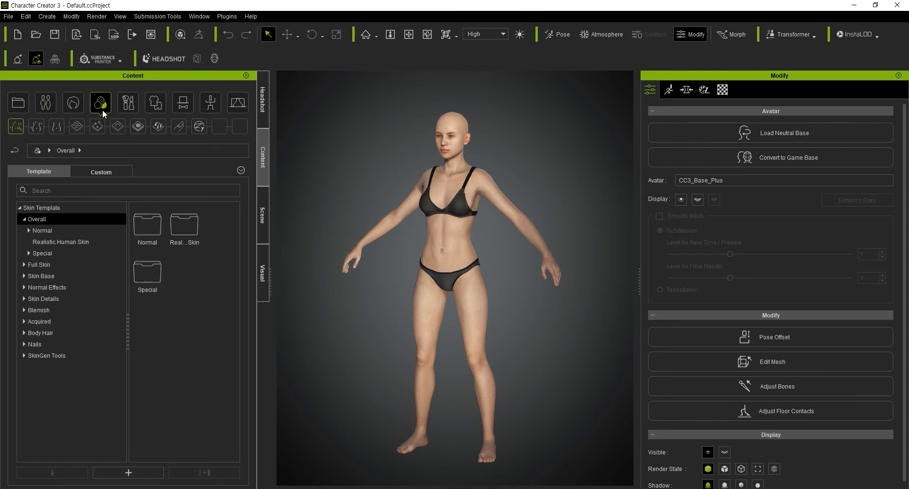
click(24, 107)
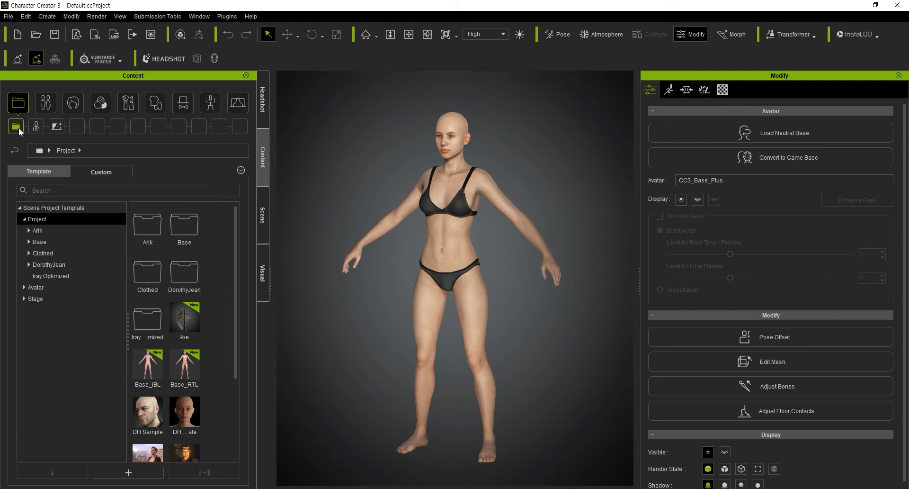
View the Avatar and Stage template categories, finishing back at the Project templates
click(36, 126)
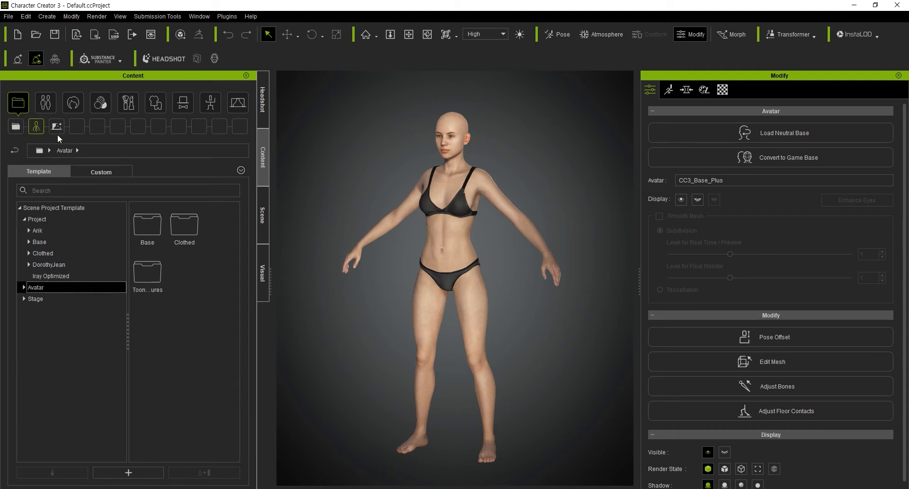
click(55, 126)
click(16, 131)
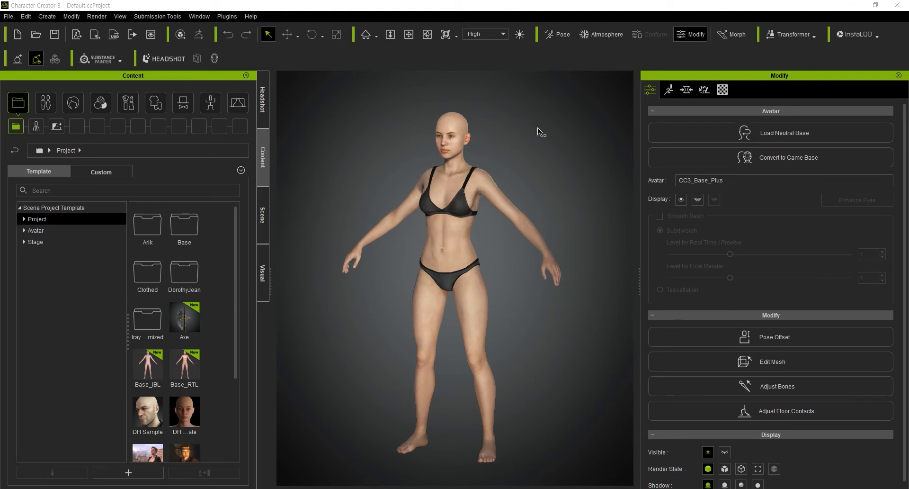
click(18, 103)
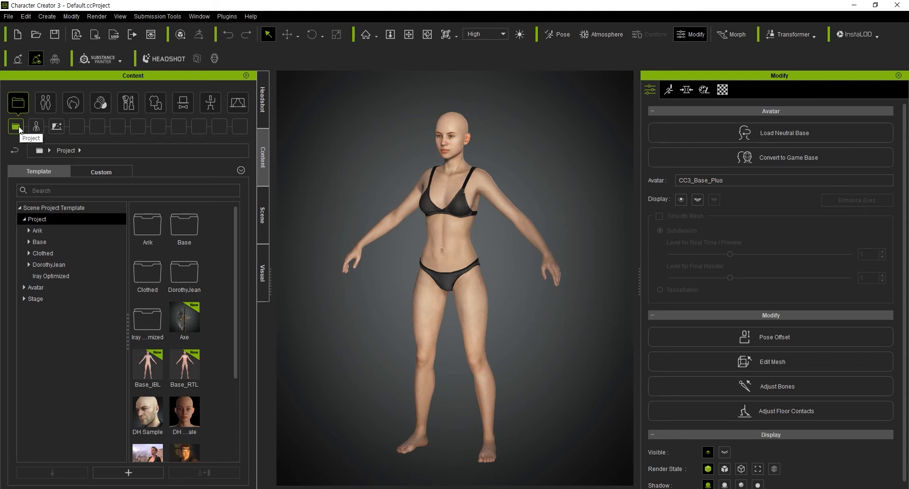
Look through the full set of available Project template thumbnails and return to the start of the list
drag(238, 258, 229, 348)
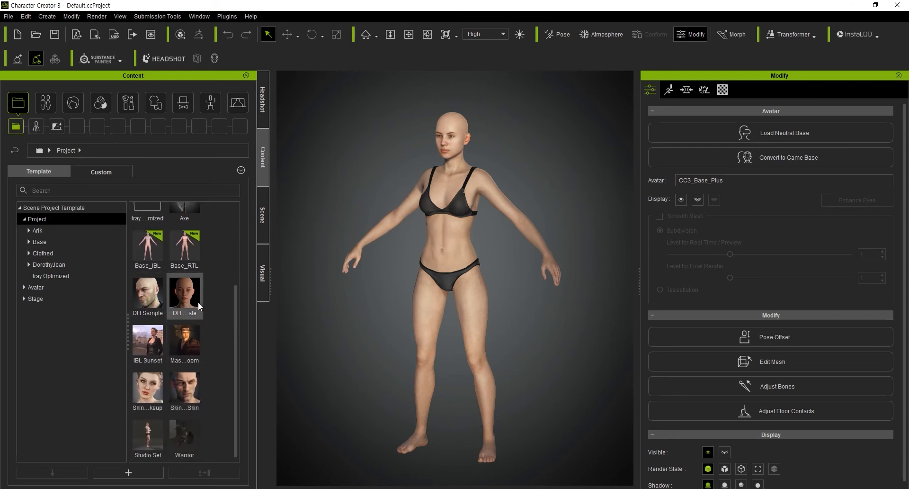
scroll(172, 333, up, 3)
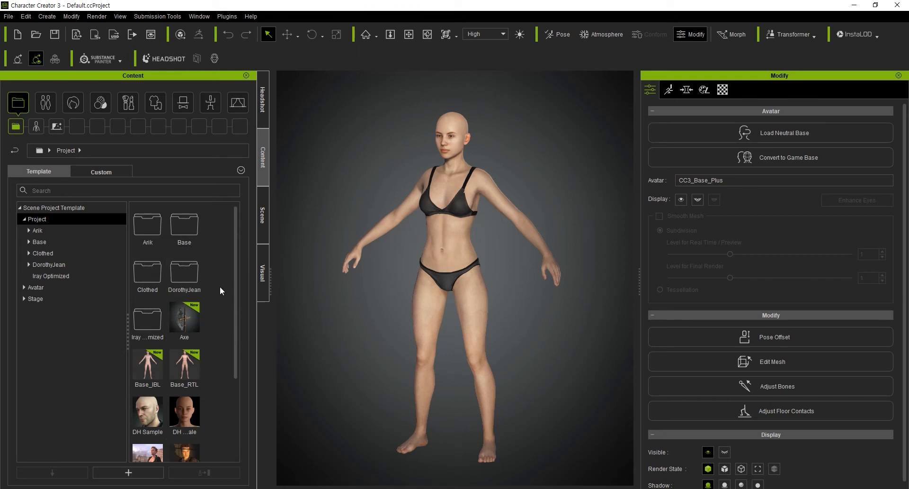
drag(232, 299, 229, 365)
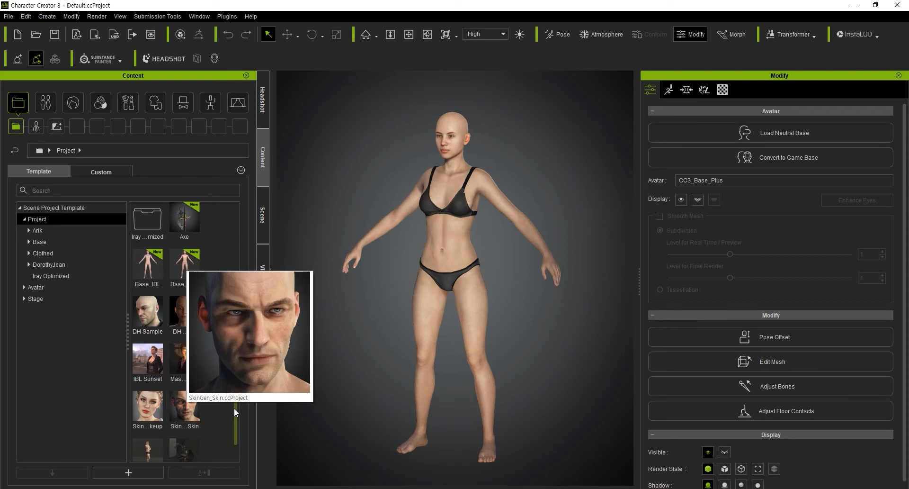
drag(238, 416, 243, 323)
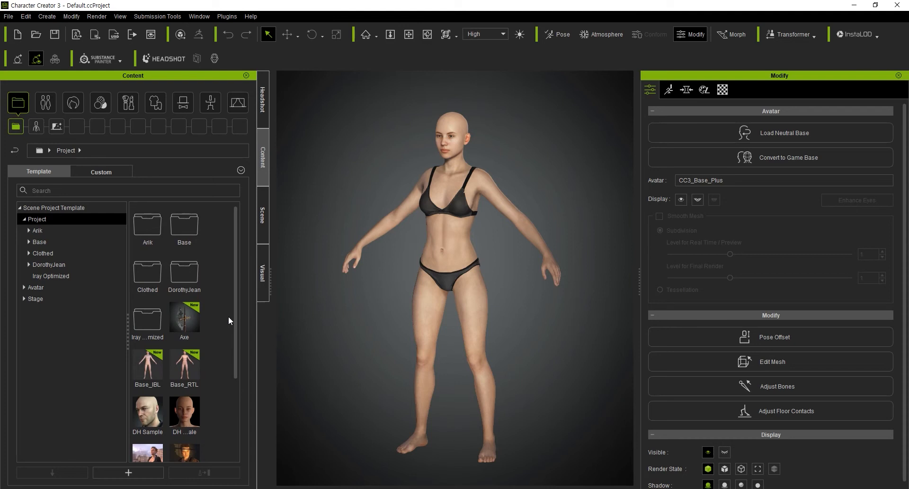
Browse the Project template folders: Arik's Old Man, Base's ToKoMotion down to Young Men, and Clothed
click(68, 231)
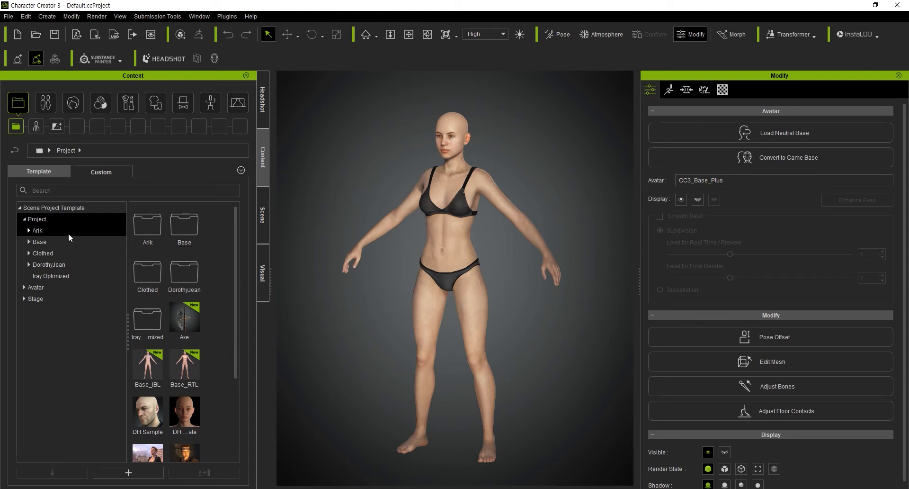
double_click(153, 235)
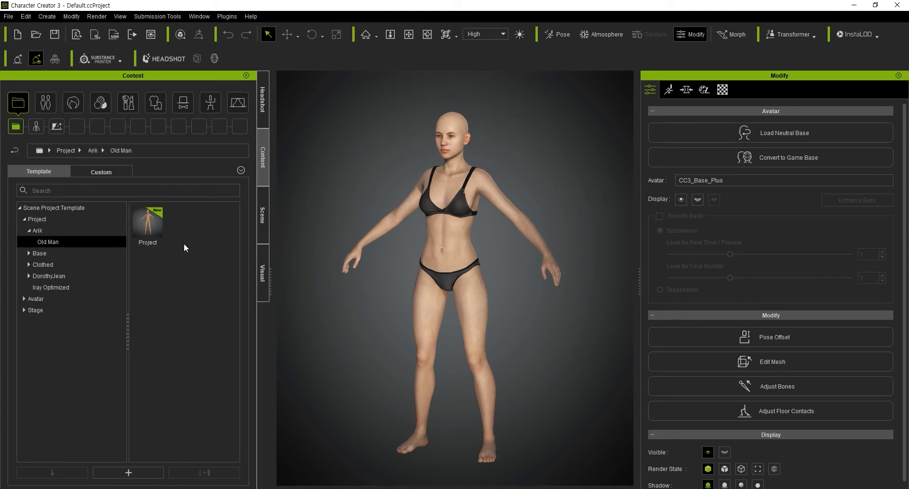
click(38, 253)
double_click(142, 234)
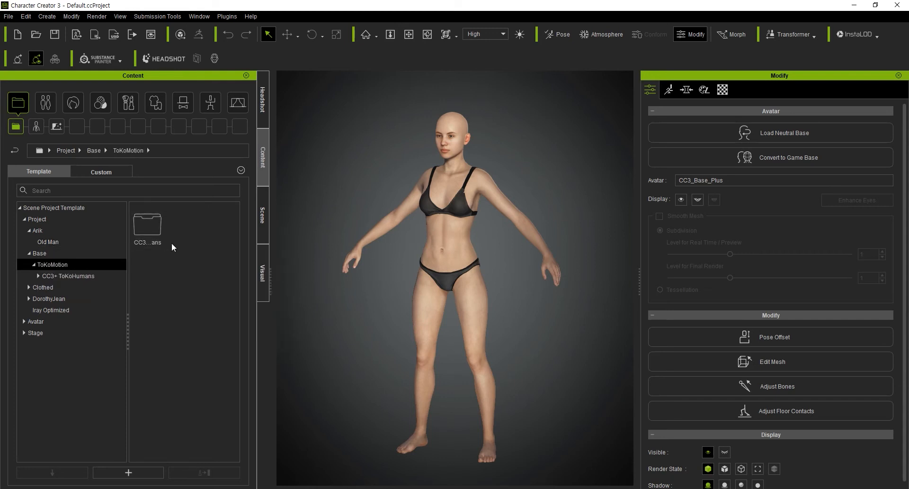
click(99, 275)
double_click(142, 231)
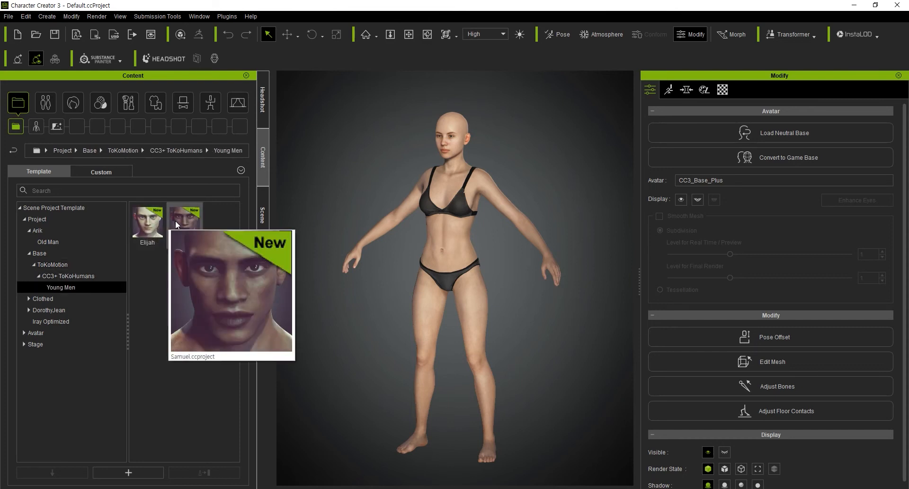
click(25, 300)
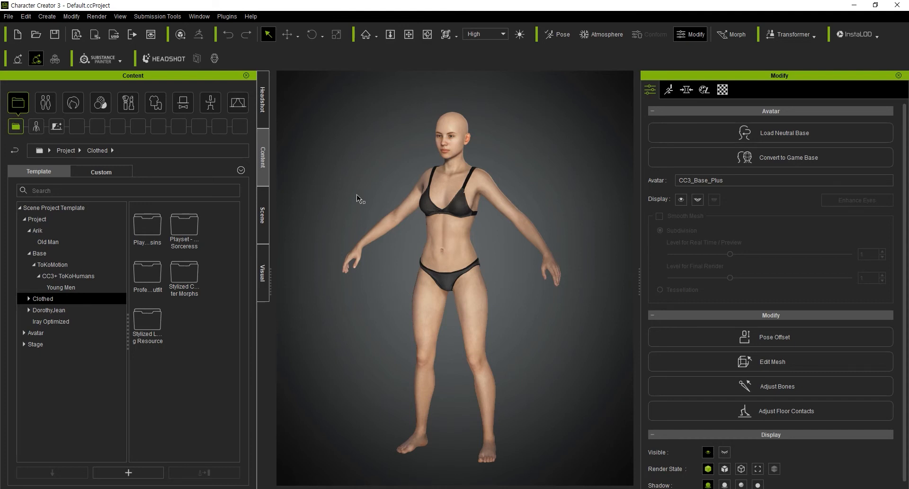
Compare the custom projects with the templates, inspect Fight_girl and Project, and return to the templates
click(101, 173)
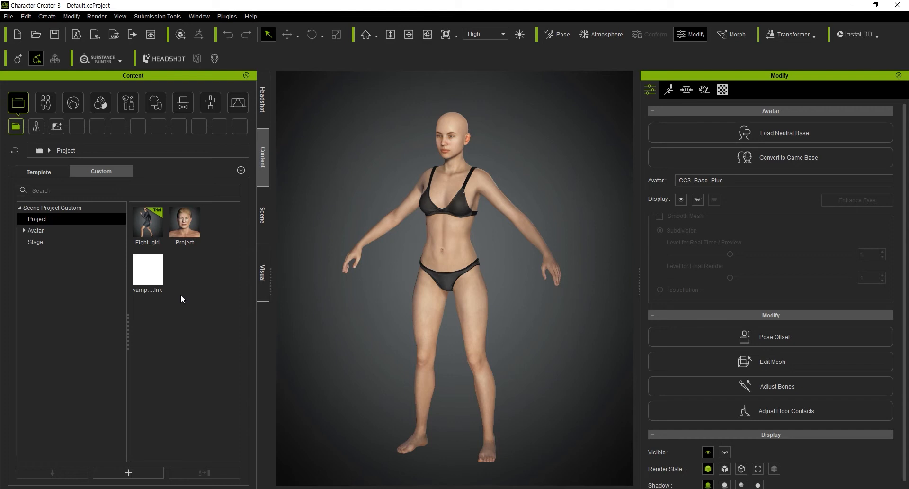
click(51, 171)
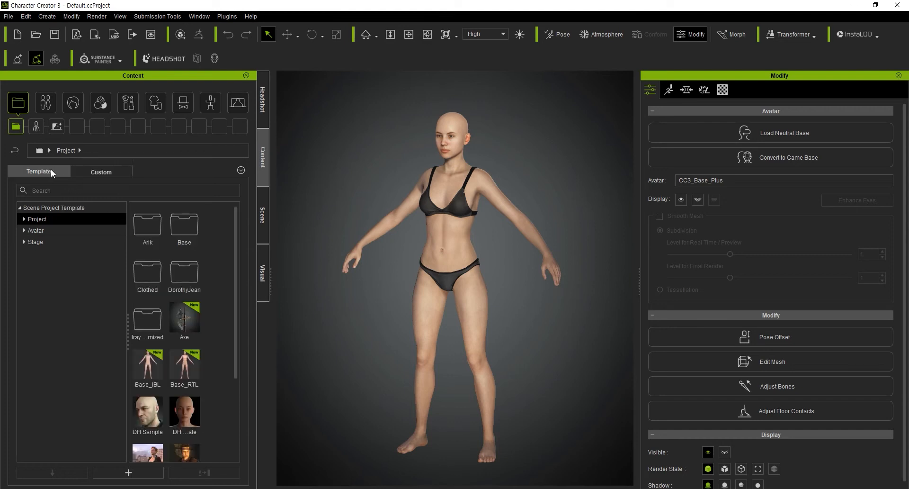
click(90, 170)
mouse_move(152, 240)
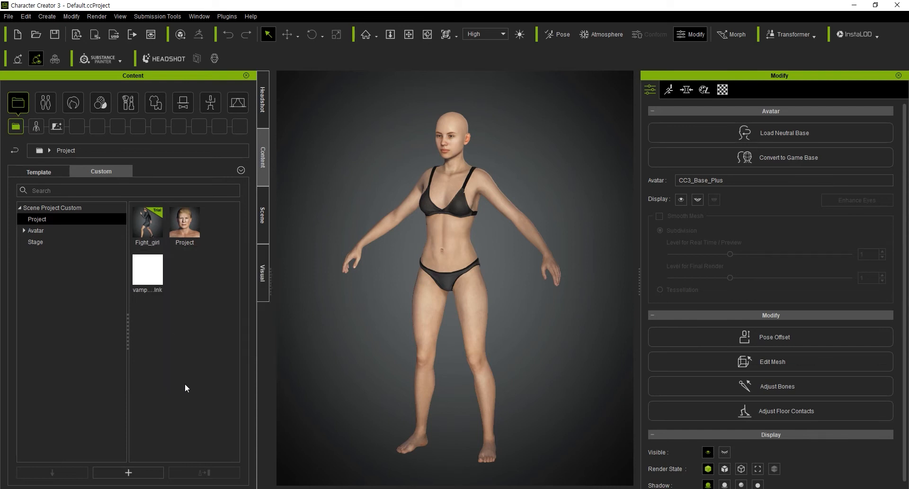
click(157, 222)
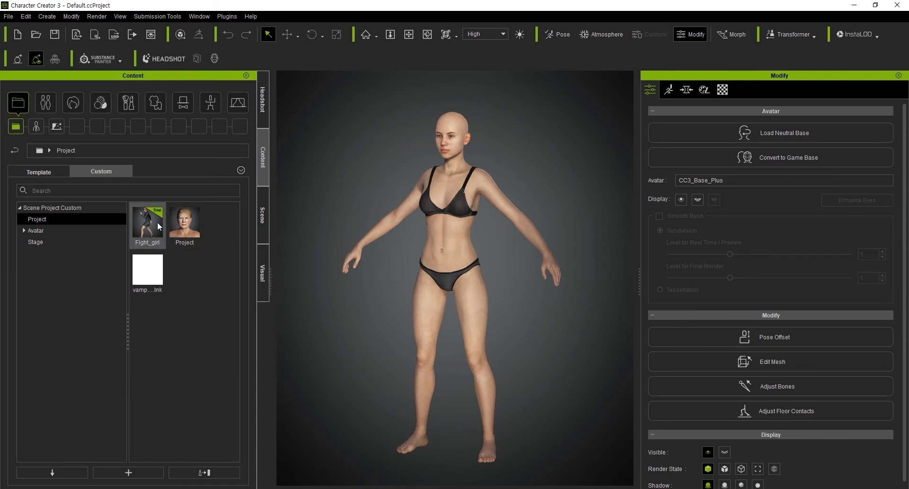
click(186, 230)
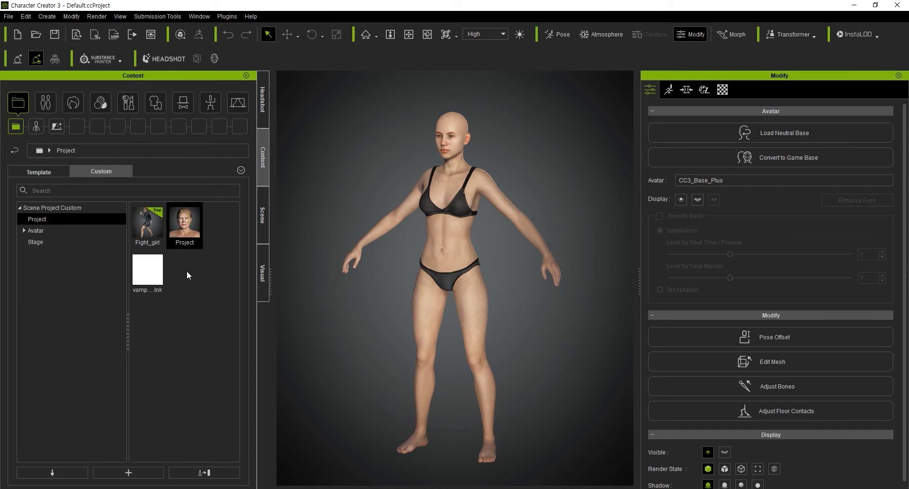
click(52, 173)
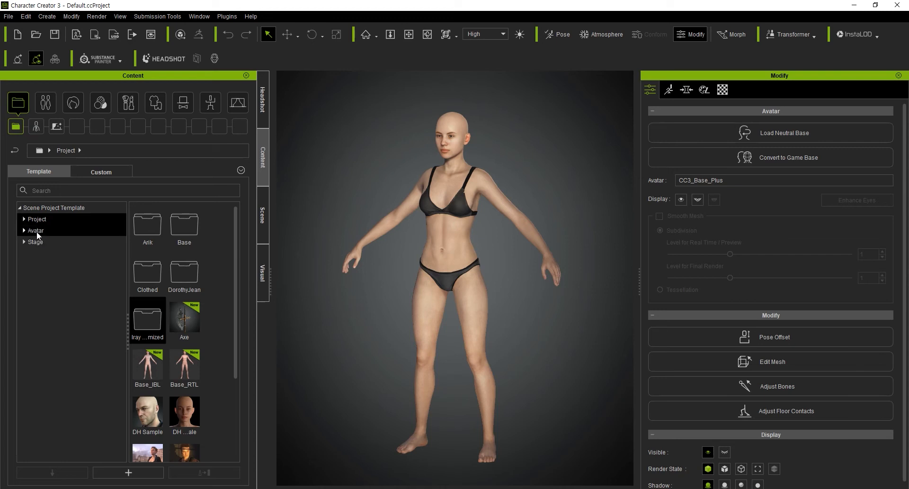
Browse the Avatar templates, examining the Base folder and its Game Base subfolder, and return to the Avatar level
click(37, 129)
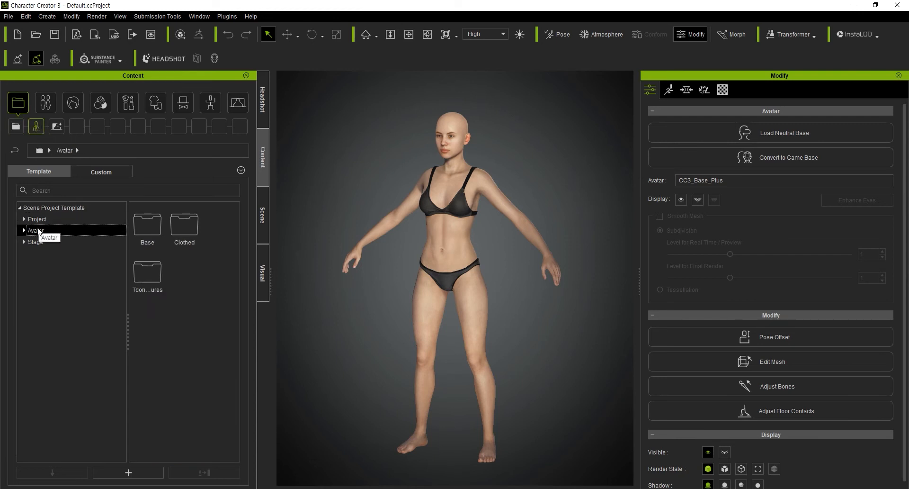
click(22, 131)
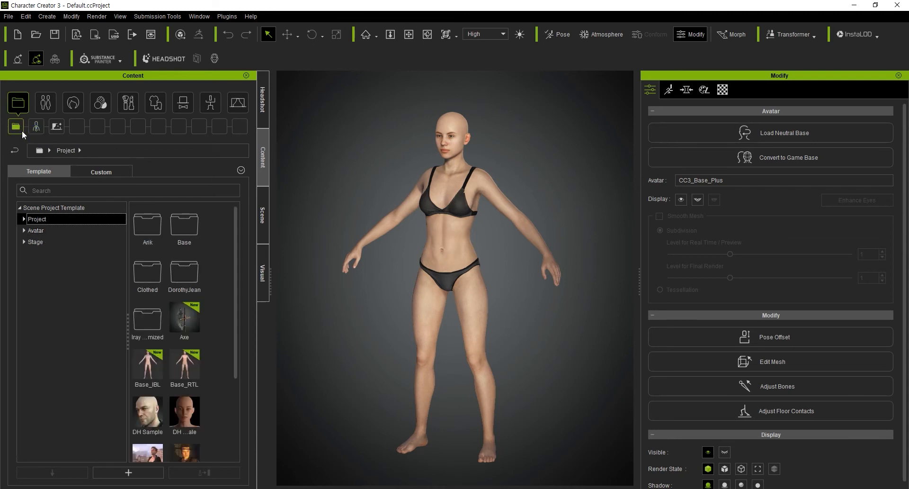
click(36, 128)
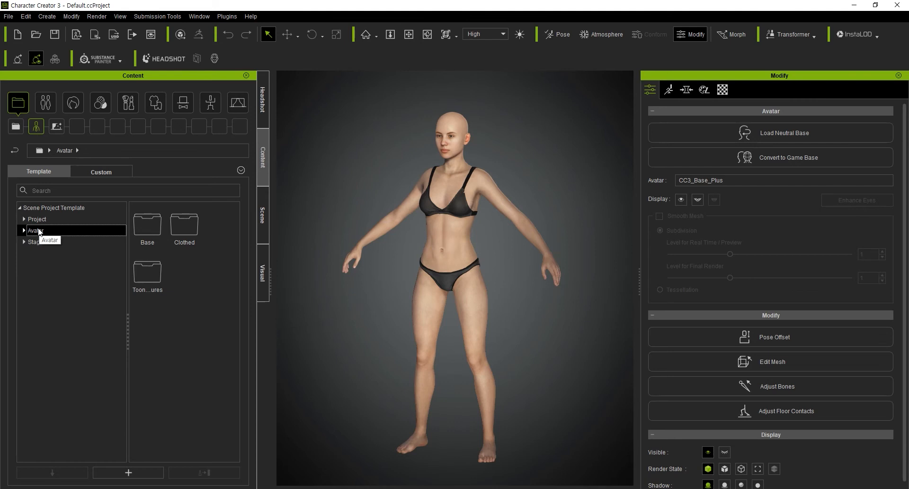
click(24, 231)
click(38, 241)
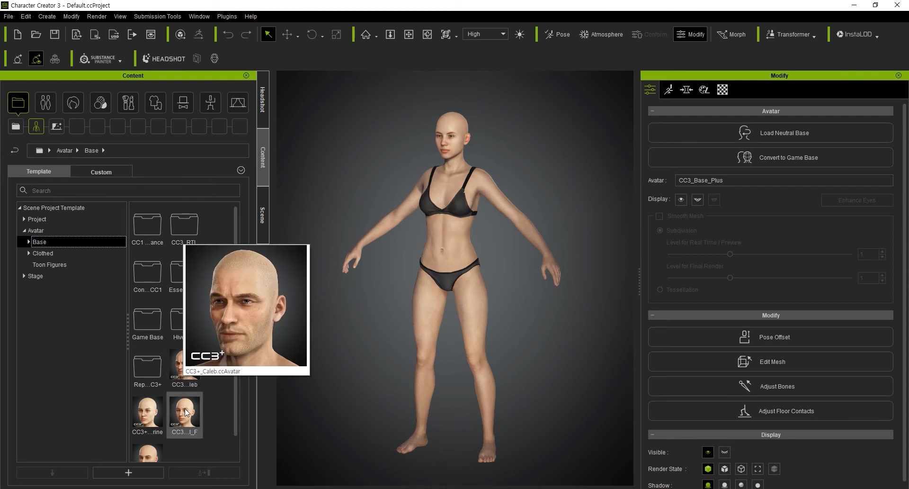
mouse_move(161, 423)
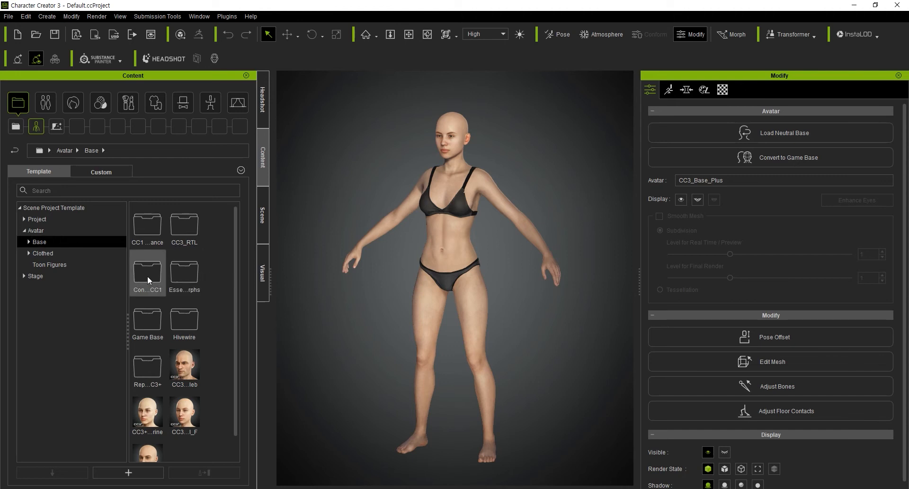
double_click(147, 322)
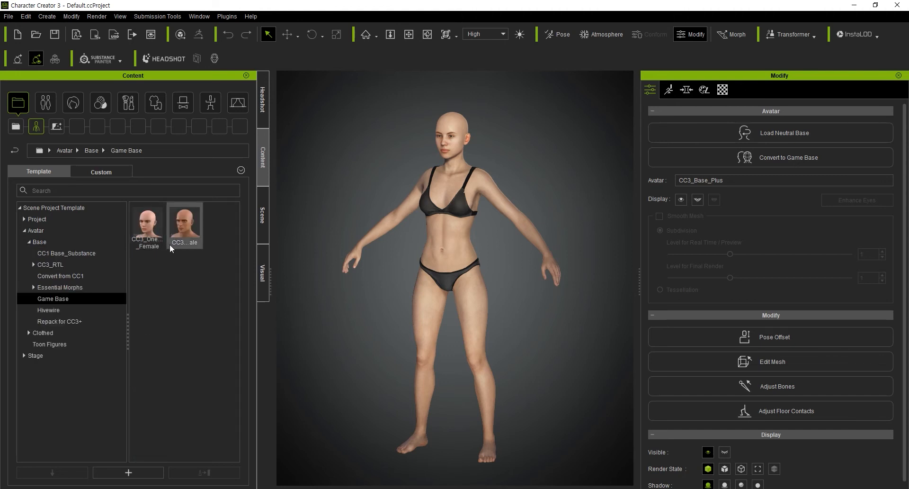
click(20, 231)
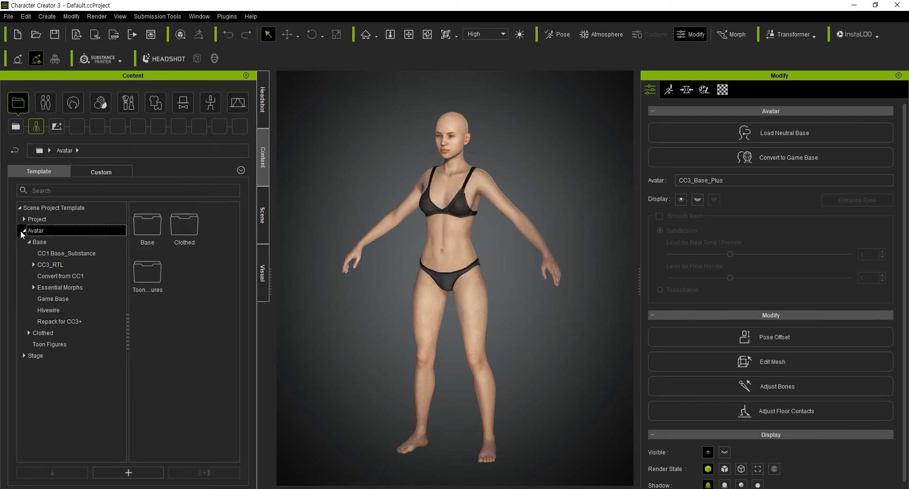
Browse the Stage templates, including the default and DH lighting presets, and return to the start of the list
click(24, 230)
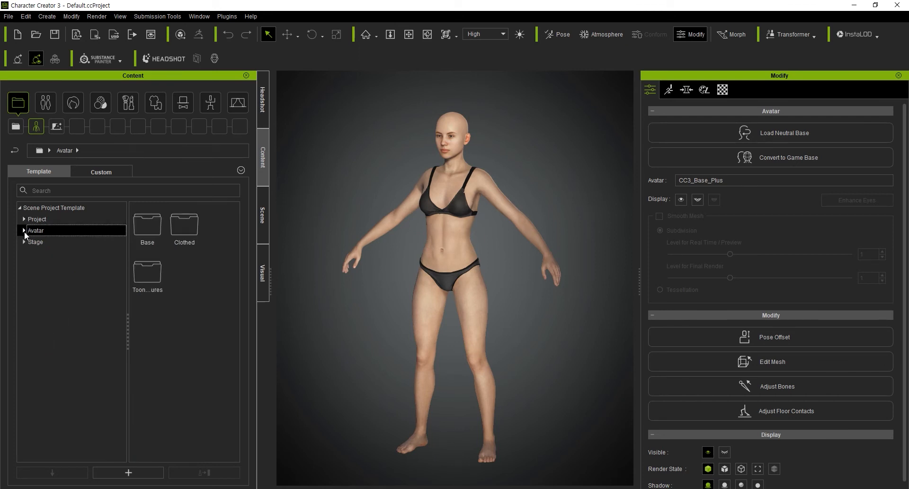
click(56, 126)
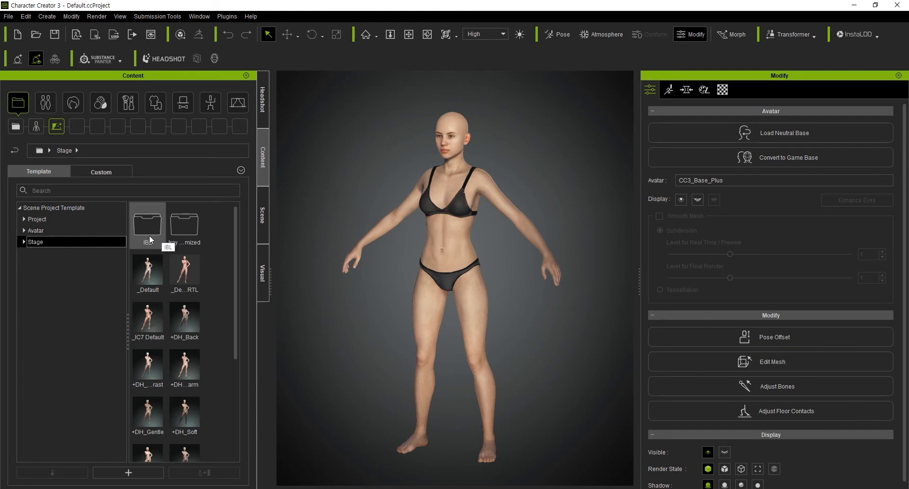
click(25, 242)
click(25, 241)
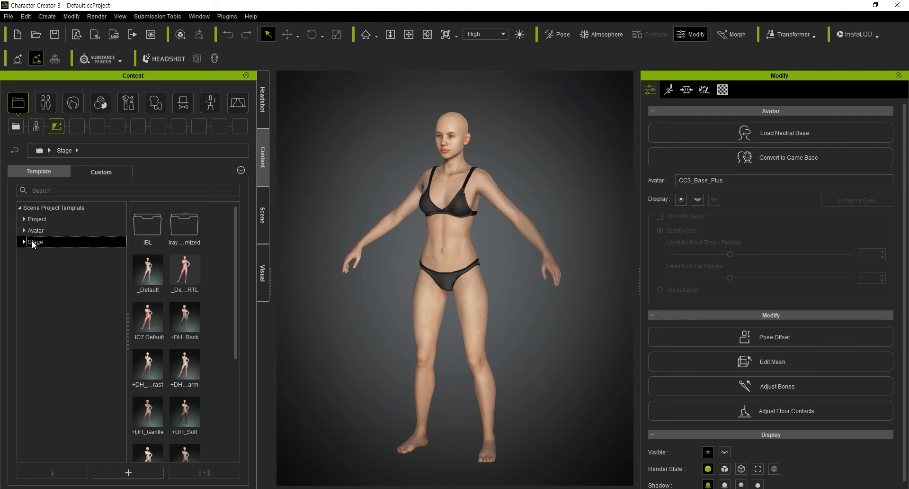
scroll(232, 281, down, 1)
drag(232, 283, 228, 334)
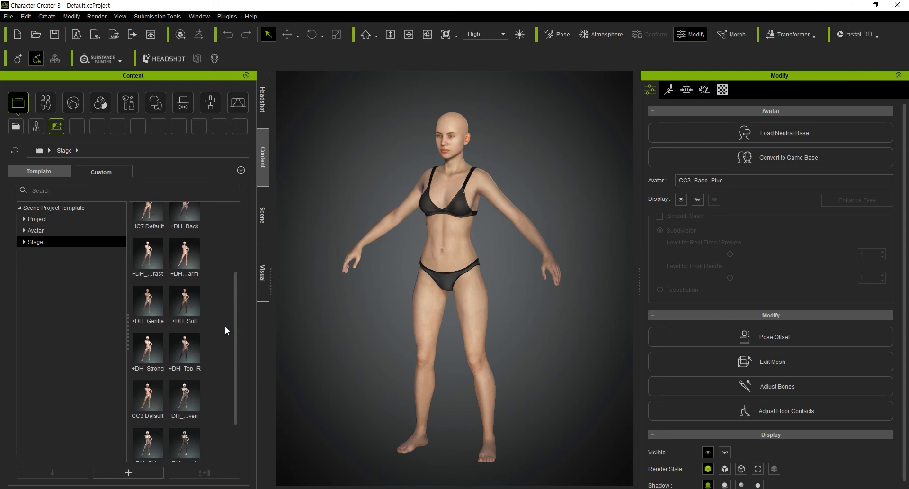
scroll(195, 297, up, 3)
Try several Stage templates on the character, including +DH_Back, _IC7 Default and +DH_Gentle, finishing with the _Default stage
drag(194, 286, 442, 241)
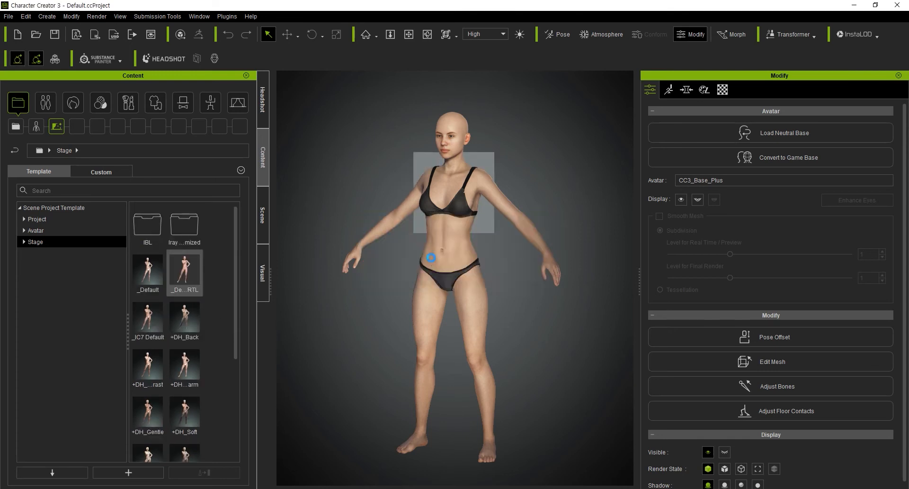
drag(155, 265, 457, 232)
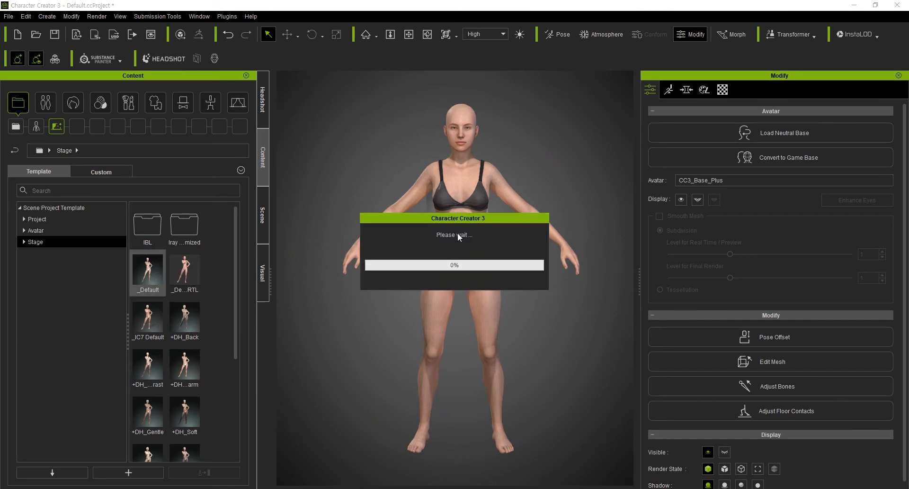
drag(184, 317, 433, 280)
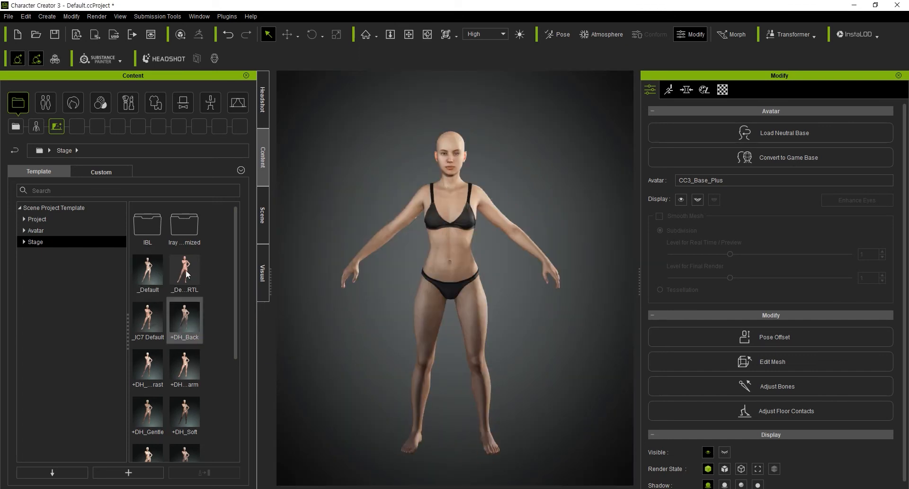
drag(137, 322, 495, 271)
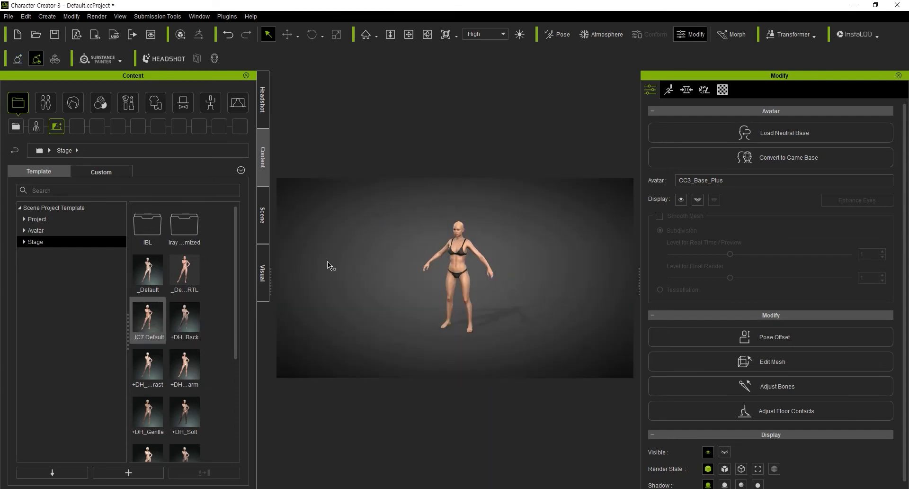
drag(180, 364, 453, 264)
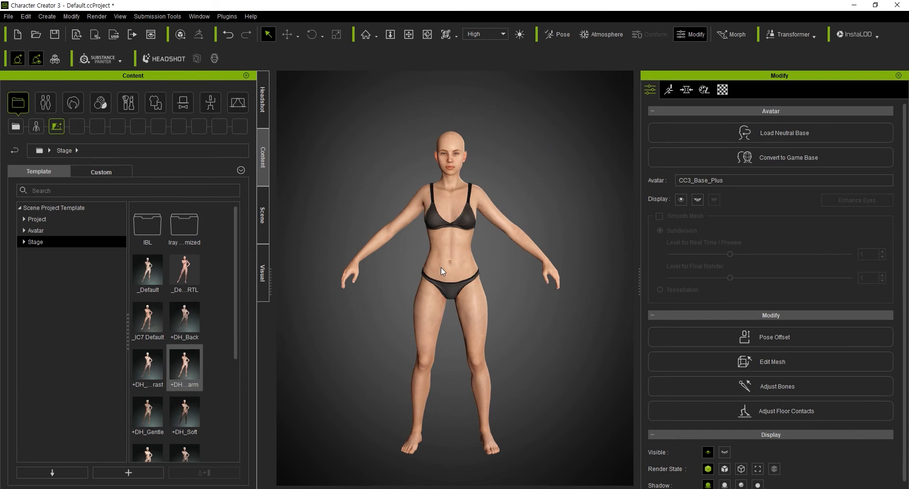
drag(147, 413, 498, 279)
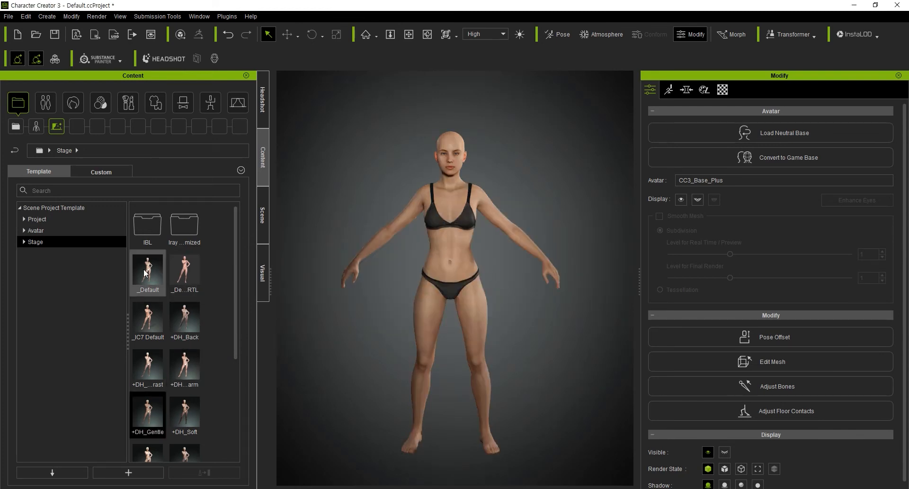
drag(151, 271, 481, 243)
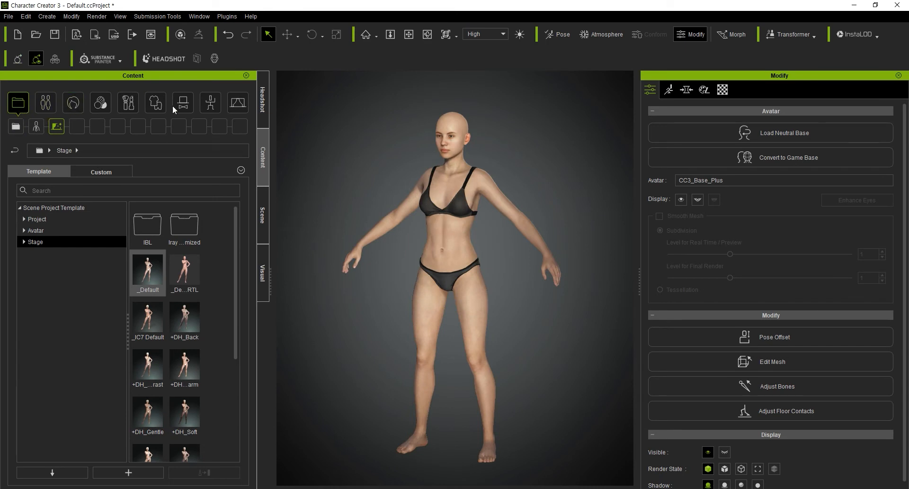
Apply the CC3+ facial profile to the character with Viseme, Standard Expression and Custom Expression included
click(46, 104)
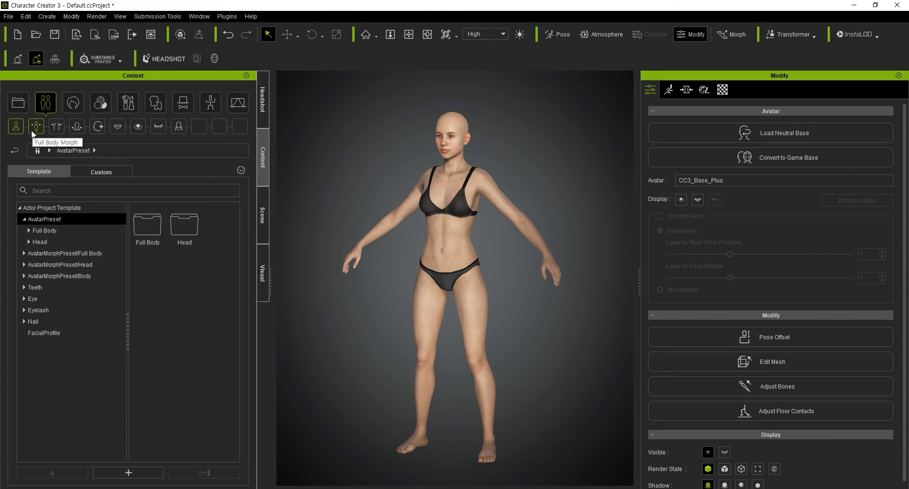
click(93, 128)
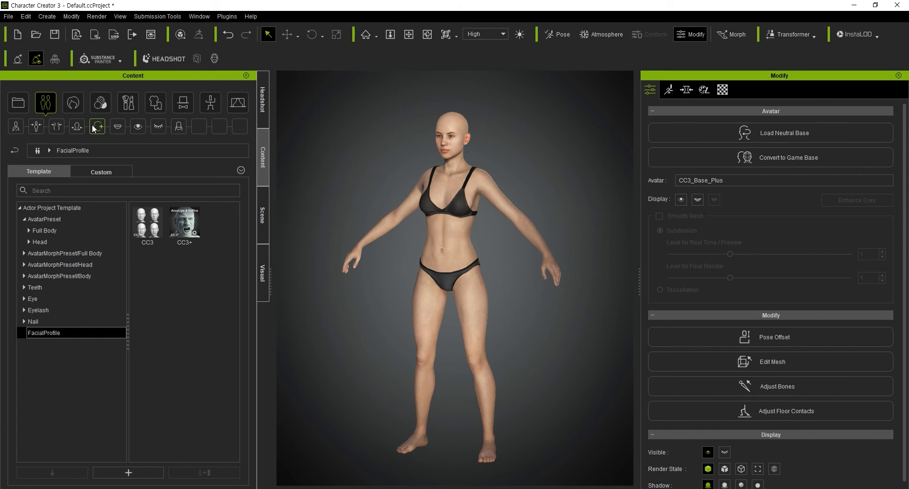
mouse_move(185, 230)
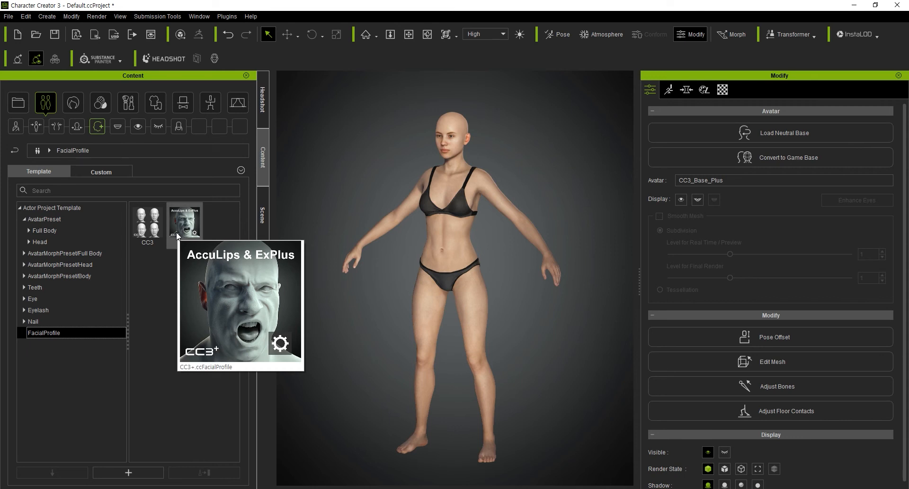
click(146, 304)
drag(188, 221, 452, 195)
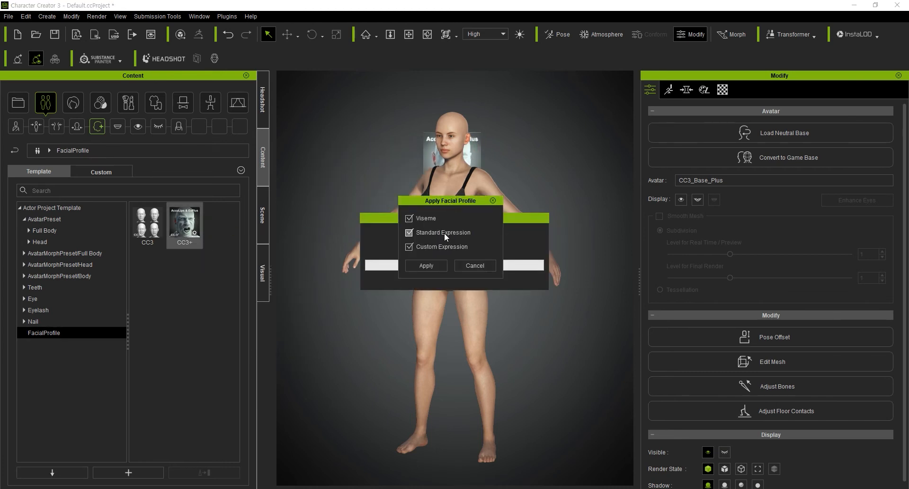
click(432, 266)
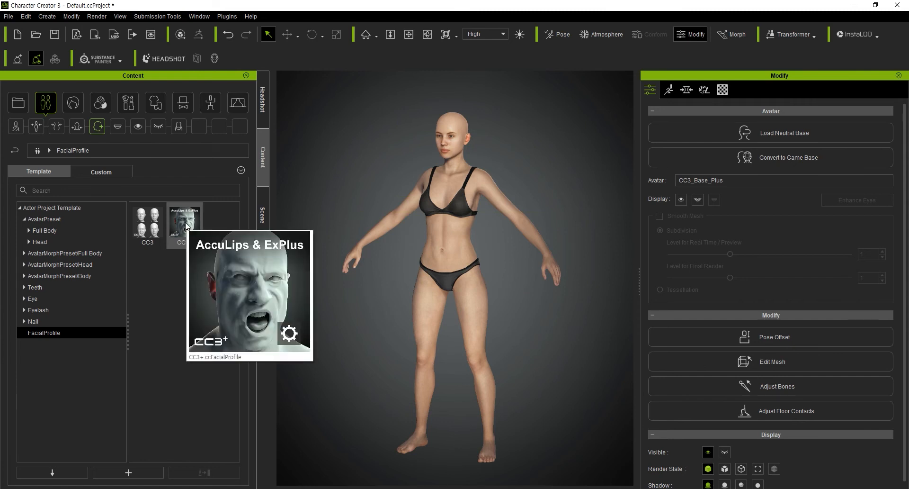
Examine the Teeth templates, including the Normal Teeth, the MultiUV and OneUV game teeth and the Toon Figures folder, and return to the Teeth level
click(122, 130)
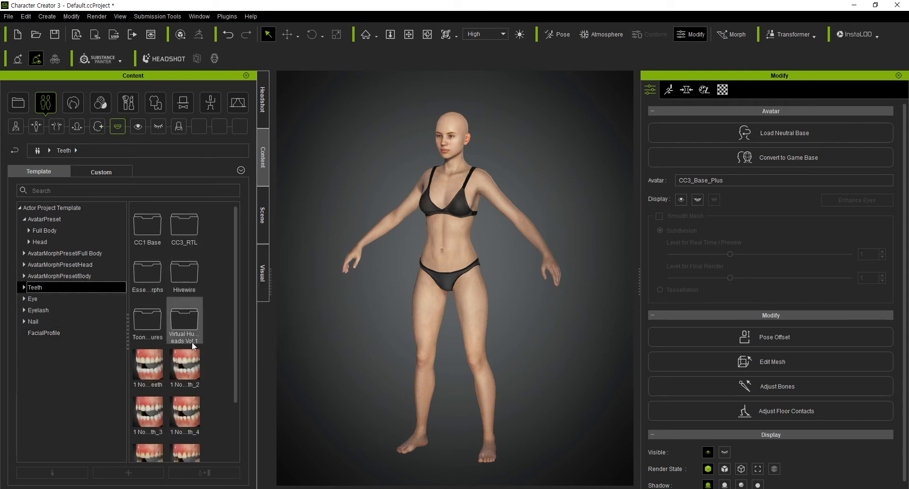
mouse_move(194, 351)
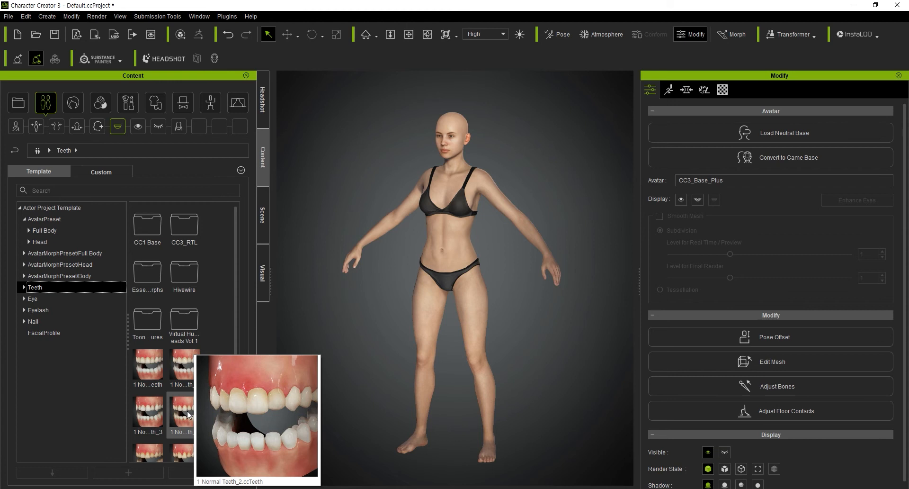
scroll(187, 412, down, 2)
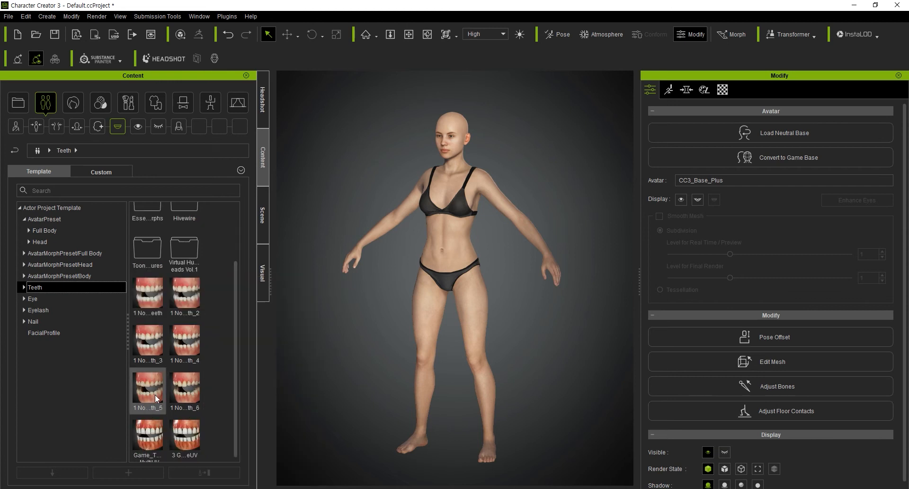
mouse_move(157, 422)
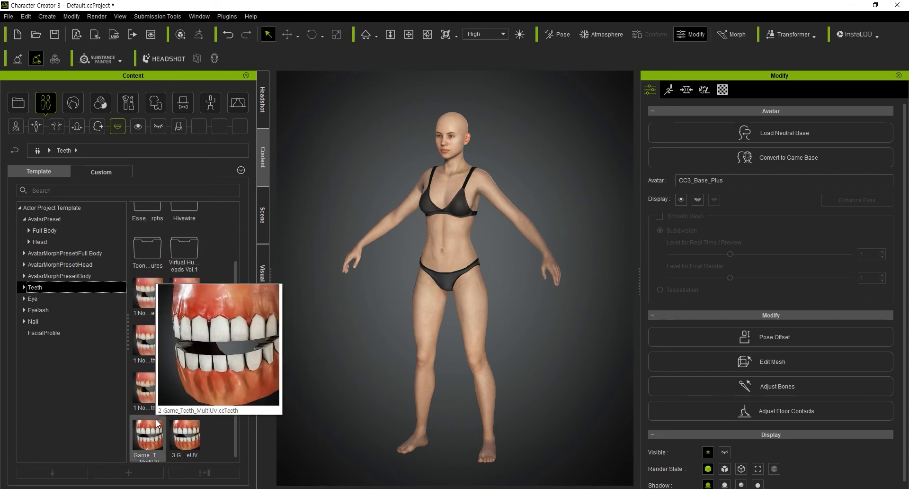
mouse_move(182, 431)
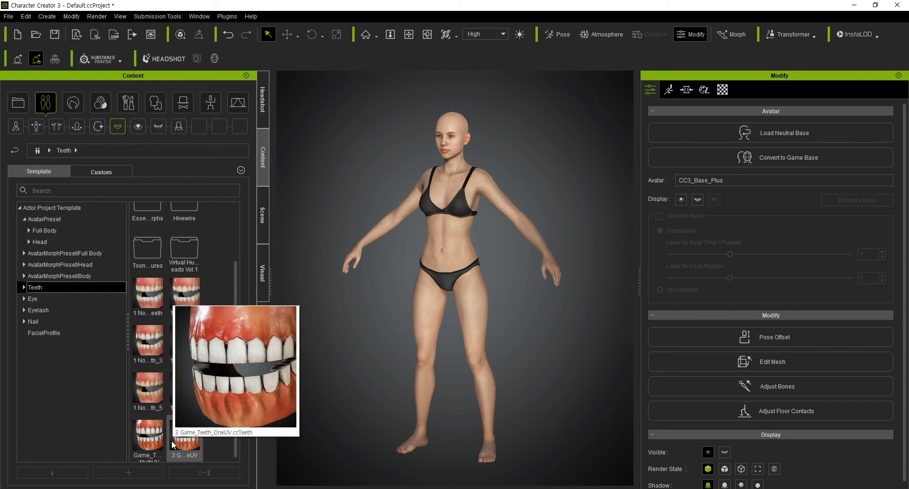
mouse_move(145, 444)
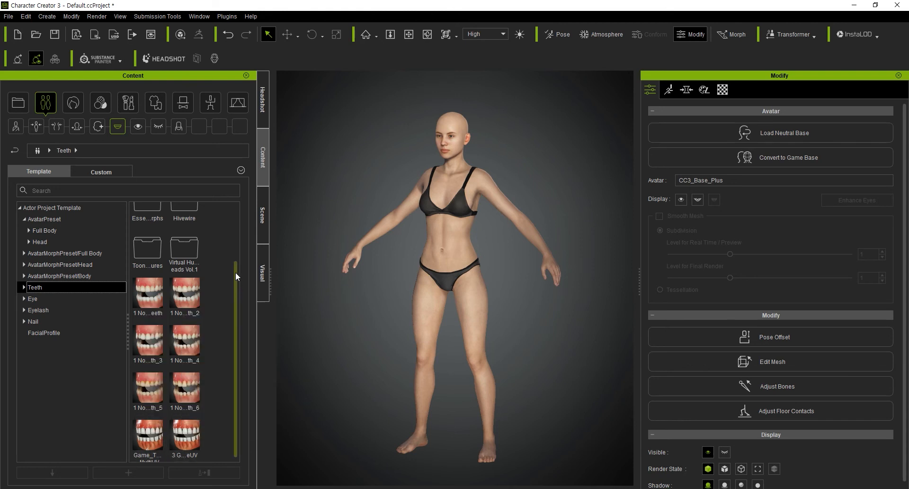
double_click(149, 258)
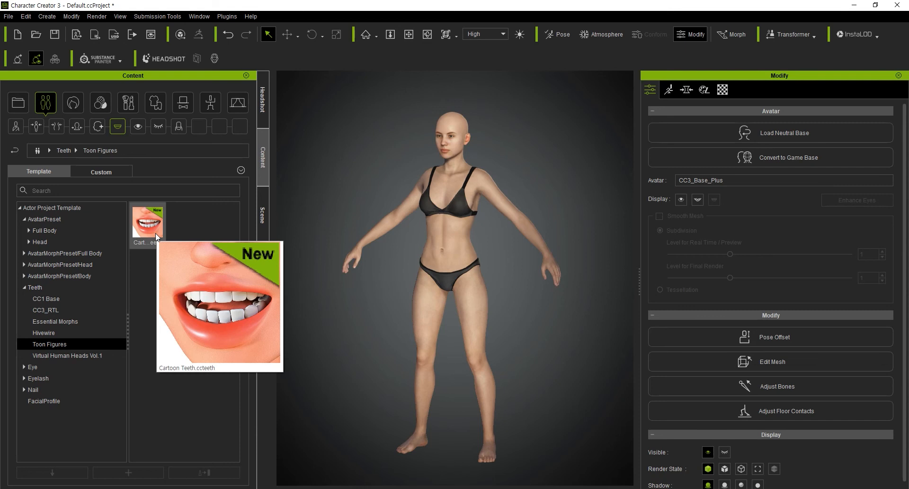
click(46, 286)
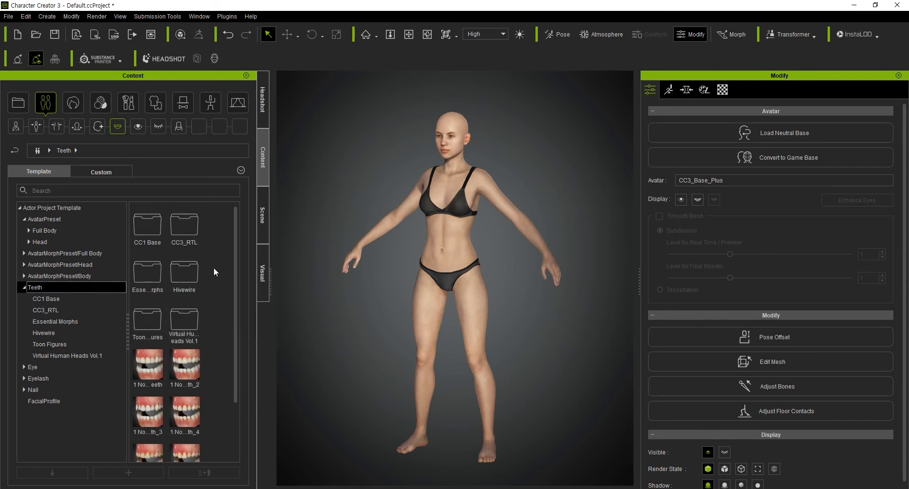
Replace the character's existing teeth object with the first Normal Teeth template
drag(234, 277, 237, 332)
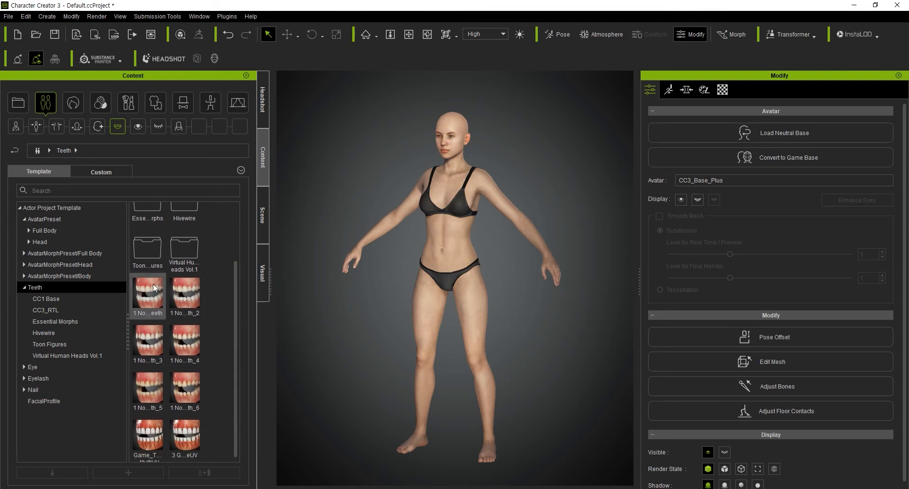
mouse_move(190, 332)
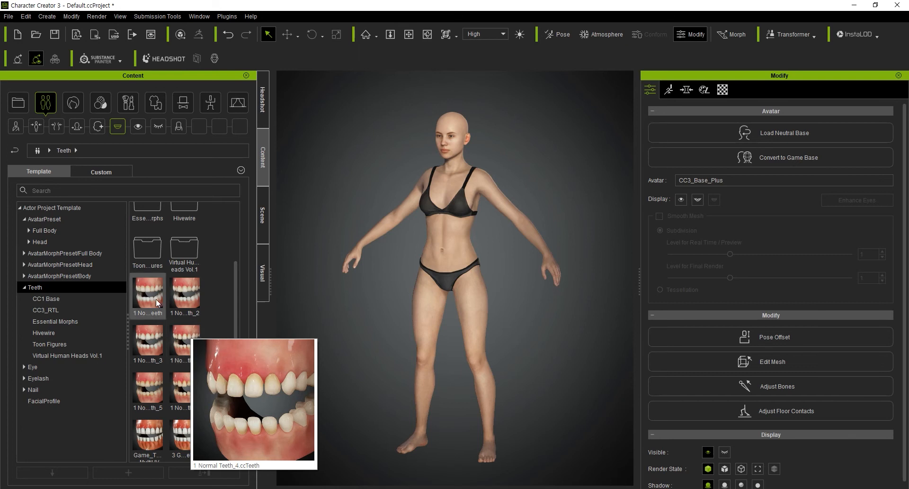
drag(157, 303, 450, 202)
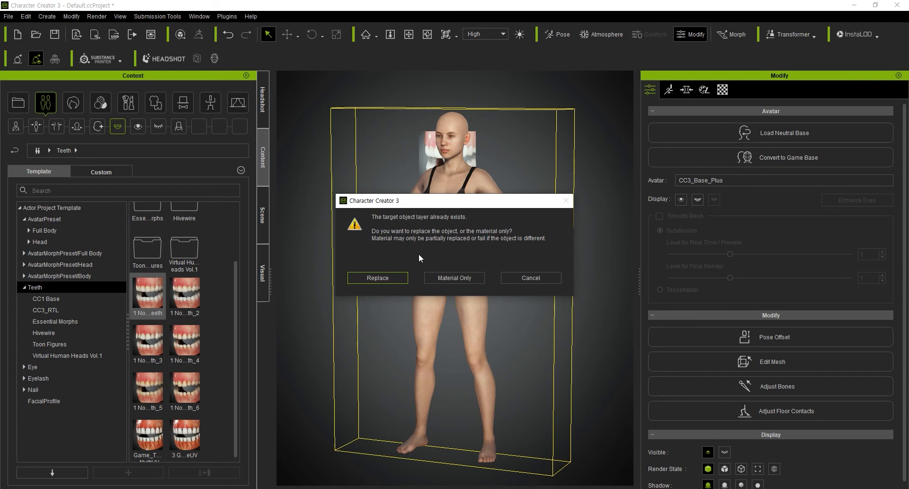
click(394, 277)
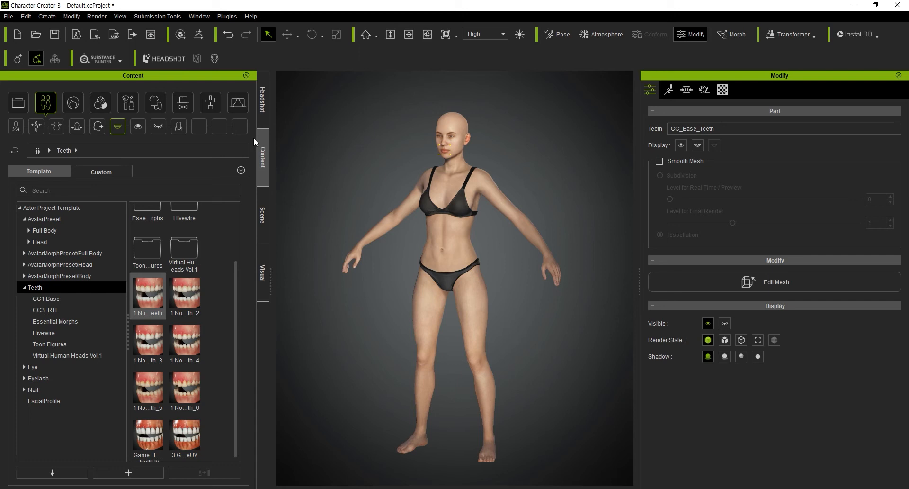
View the Headshot photo-based head creation settings and return to the Teeth templates
click(263, 109)
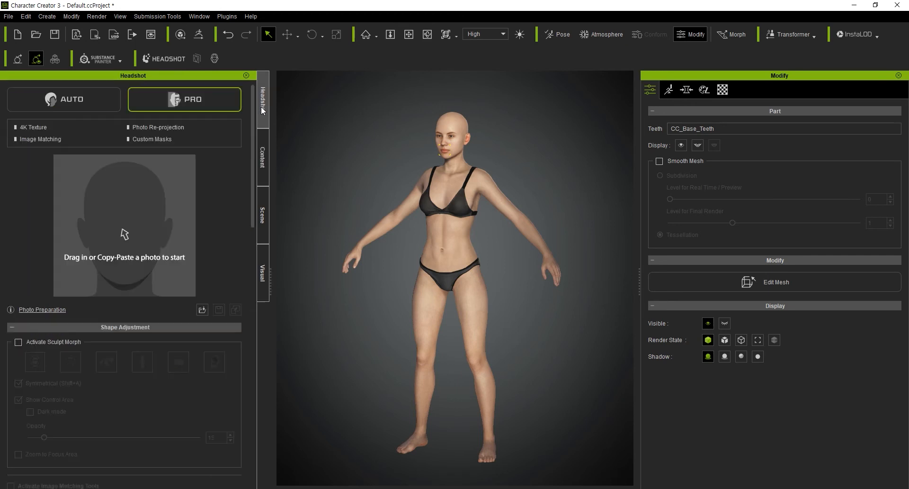
click(263, 144)
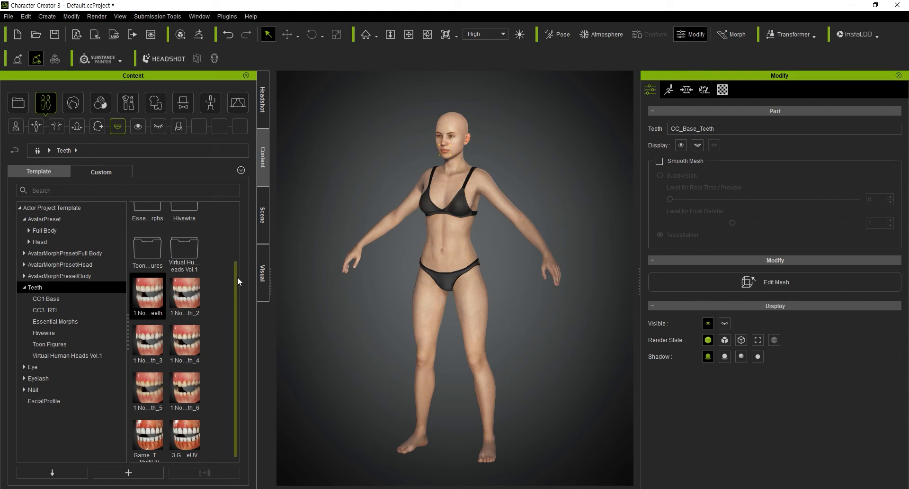
drag(154, 287, 460, 158)
Inspect the material list of the teeth, the Base Color texture of Std_Upper_Teeth and the actions available for that texture
click(723, 89)
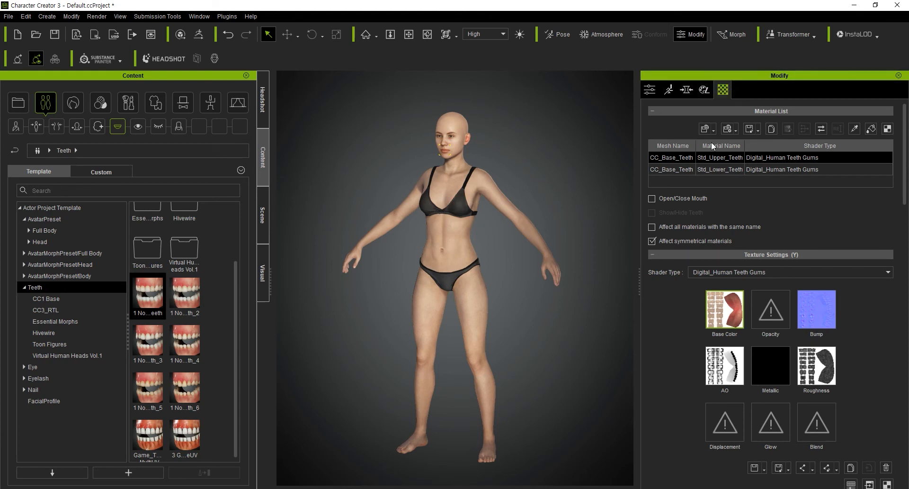
drag(904, 189, 904, 216)
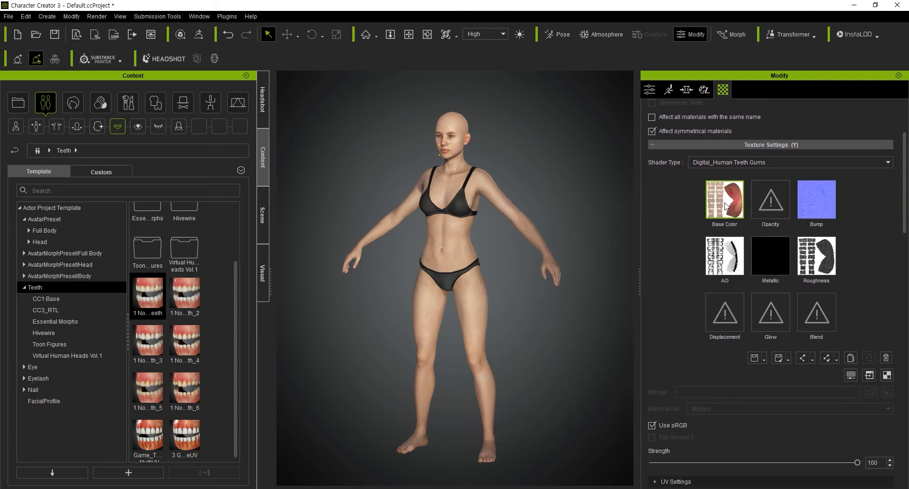
mouse_move(727, 205)
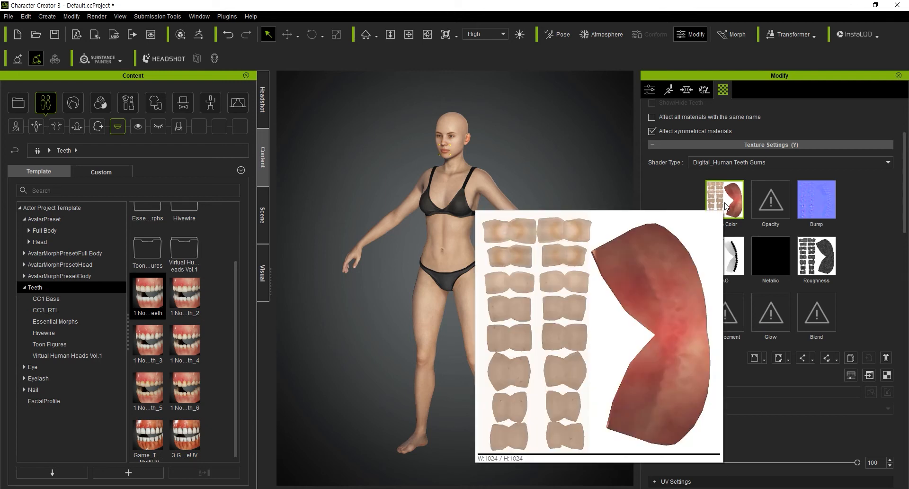
right_click(726, 205)
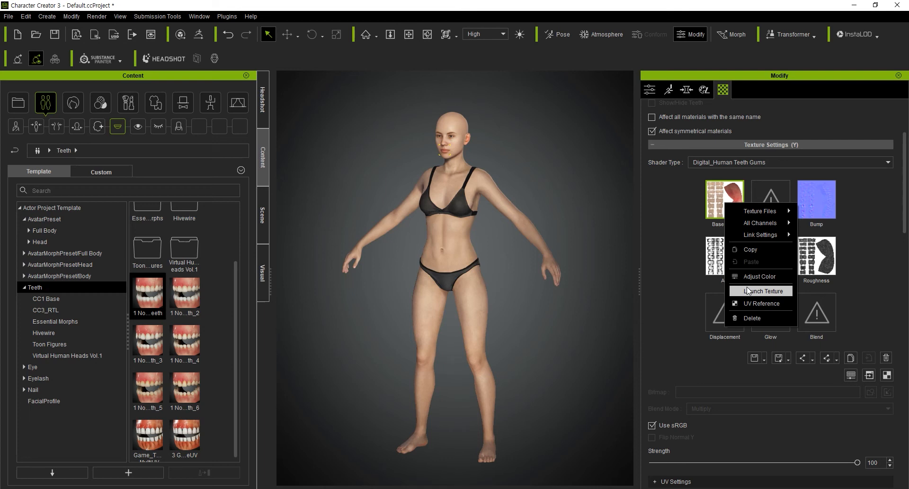
click(681, 281)
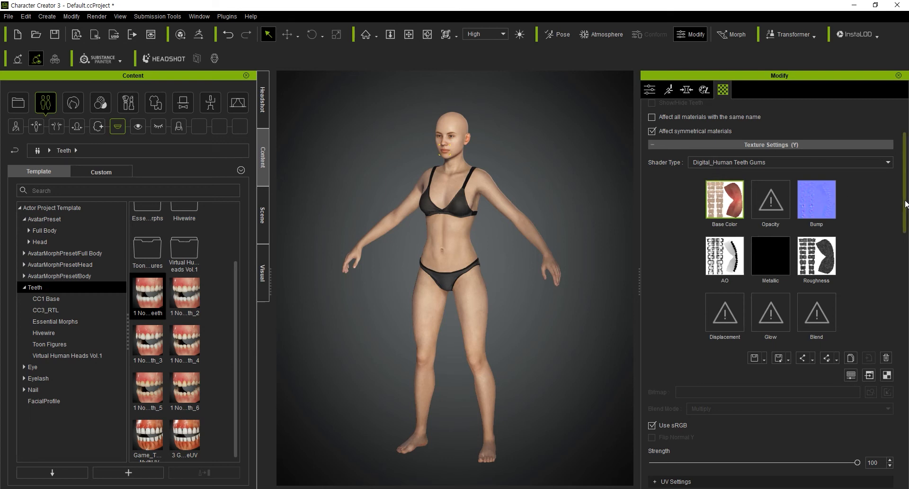
Examine the shader type options for the teeth material and the textures in its Shader Settings
scroll(906, 201, up, 1)
click(722, 189)
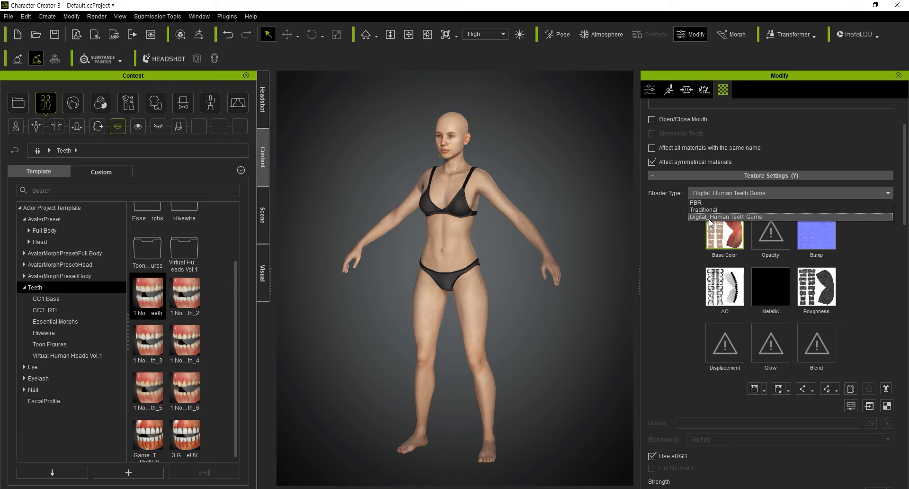
click(709, 219)
click(714, 192)
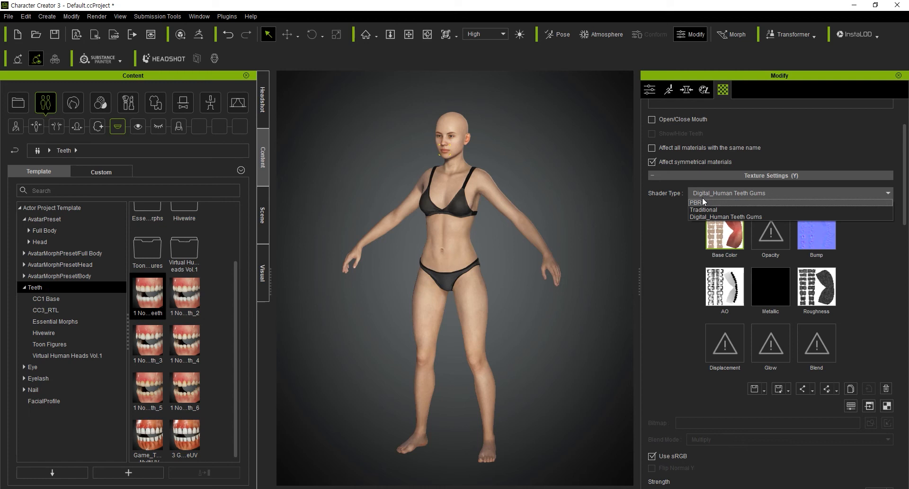
click(691, 249)
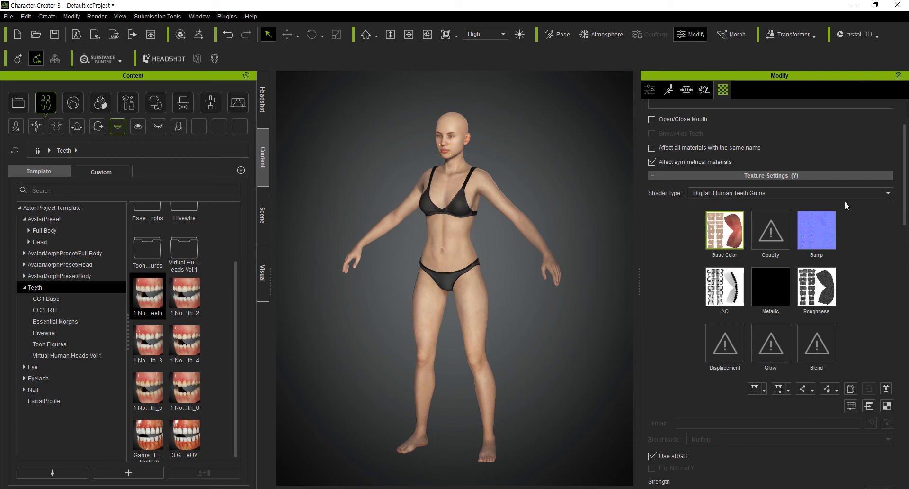
drag(906, 207, 906, 255)
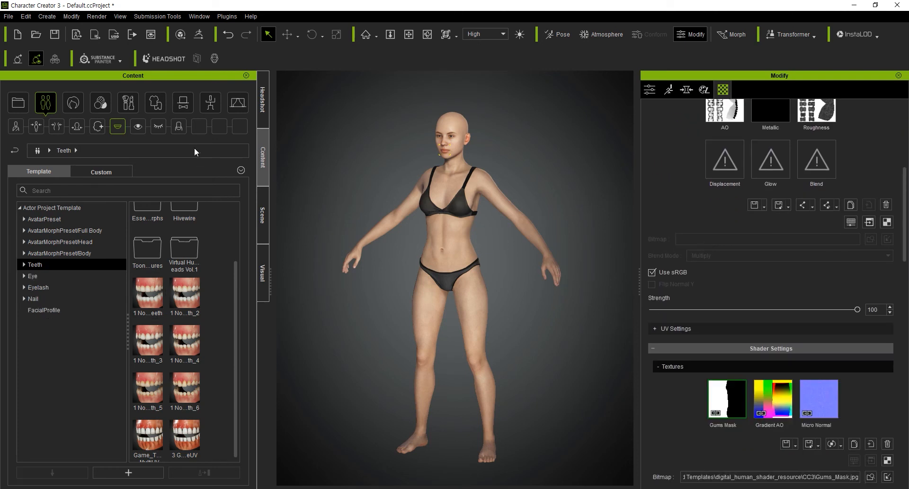
Browse the Teeth, Eye and Eyelash template folders of the Actor content
click(131, 128)
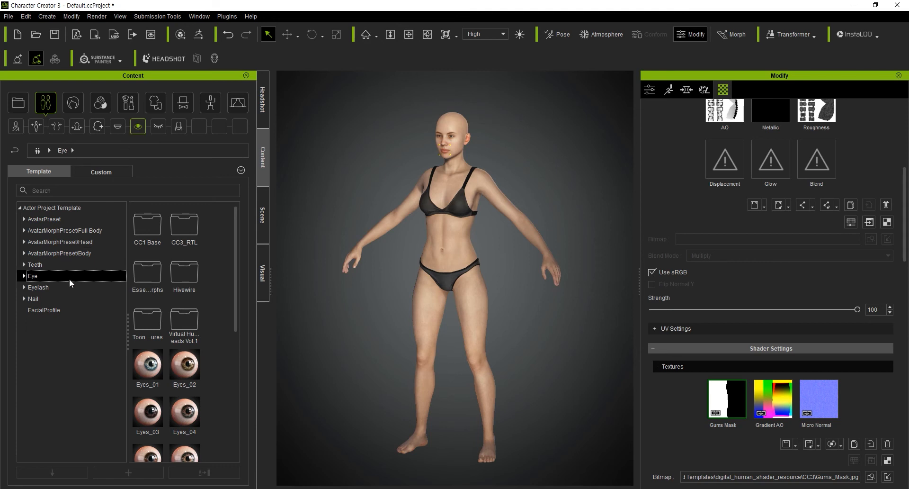
click(118, 126)
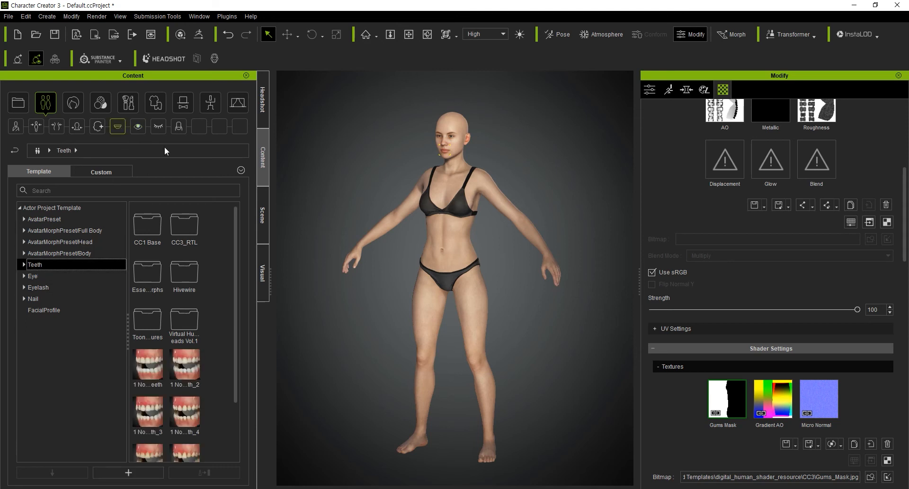
click(138, 126)
click(44, 266)
click(77, 276)
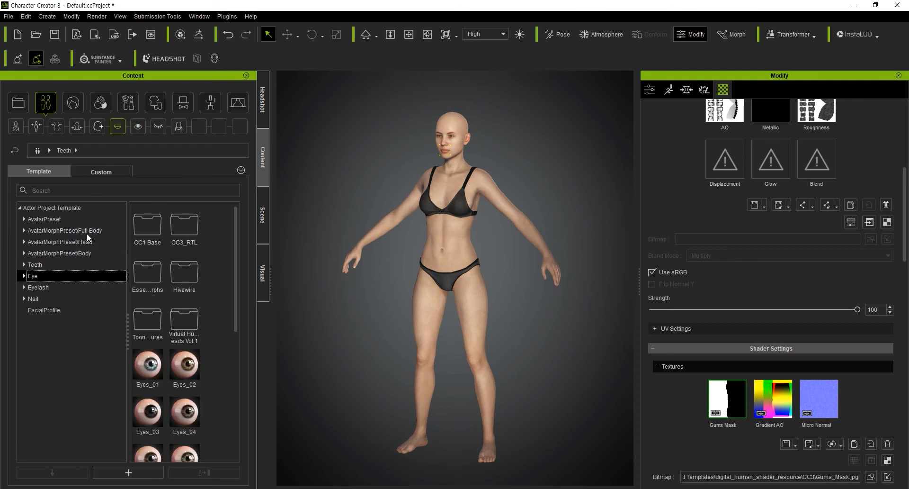
click(124, 134)
click(138, 129)
click(157, 127)
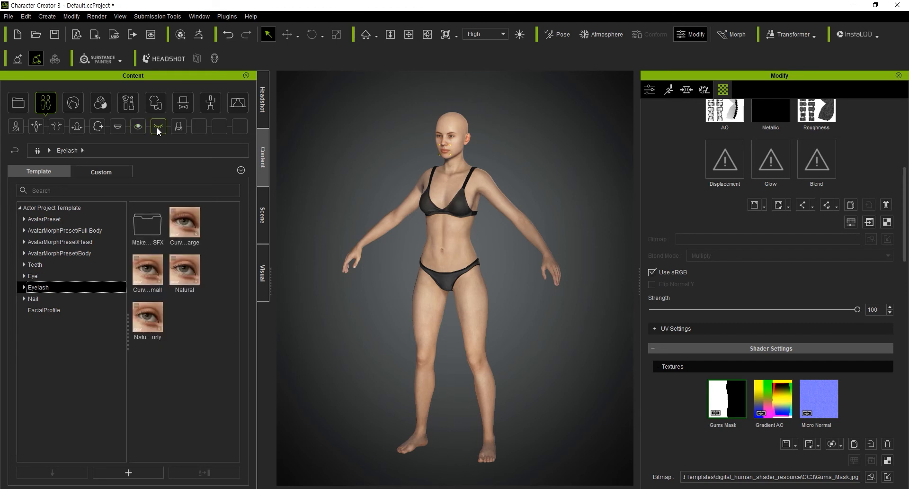
mouse_move(182, 221)
Examine the Nail templates, including the Realistic Human Skin folder and the previews of its nail presets such as Oval
click(182, 129)
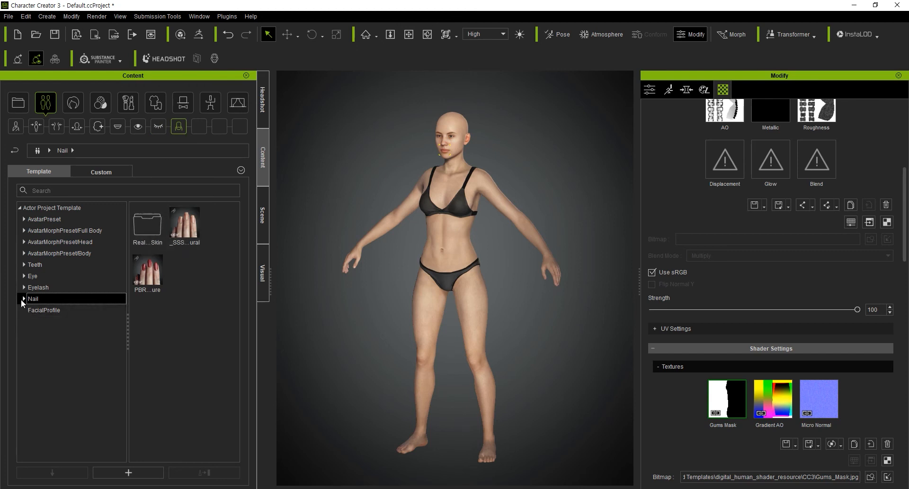
click(142, 235)
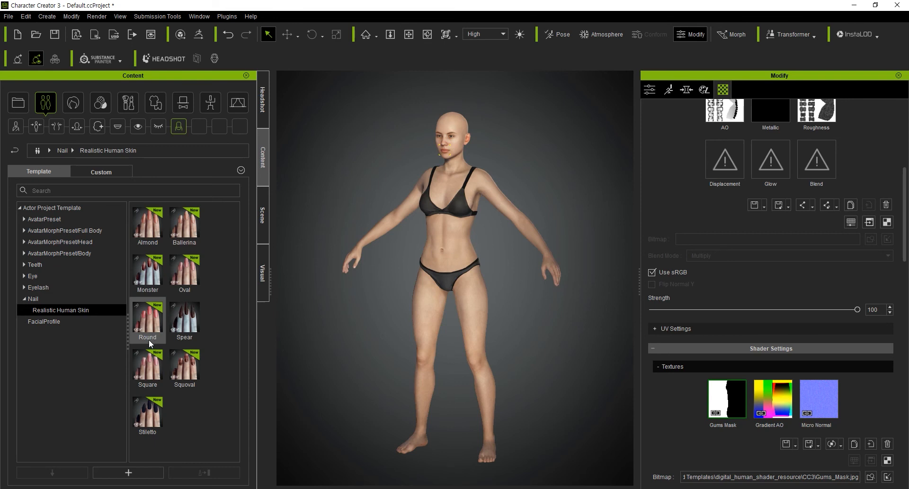
mouse_move(149, 339)
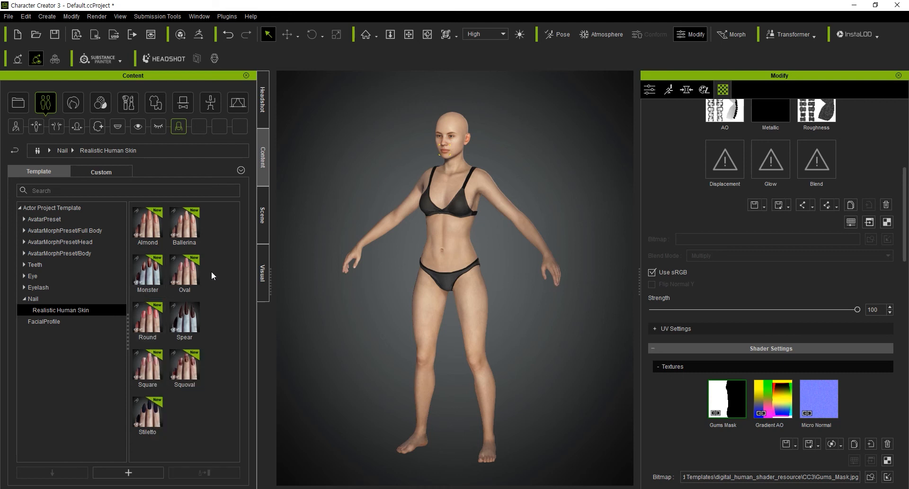
mouse_move(186, 273)
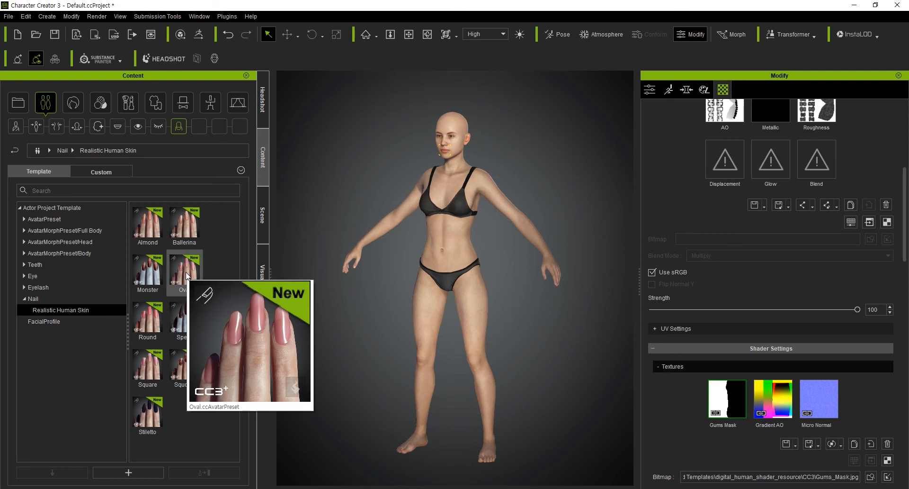
View the Hair Style templates and return to the AvatarPreset folder of the Actor templates
click(72, 109)
click(54, 127)
click(55, 127)
click(16, 127)
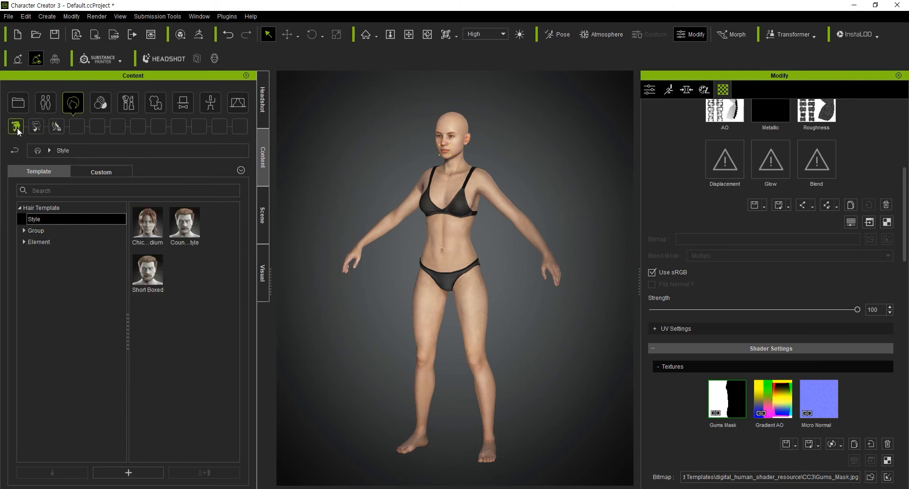
click(42, 101)
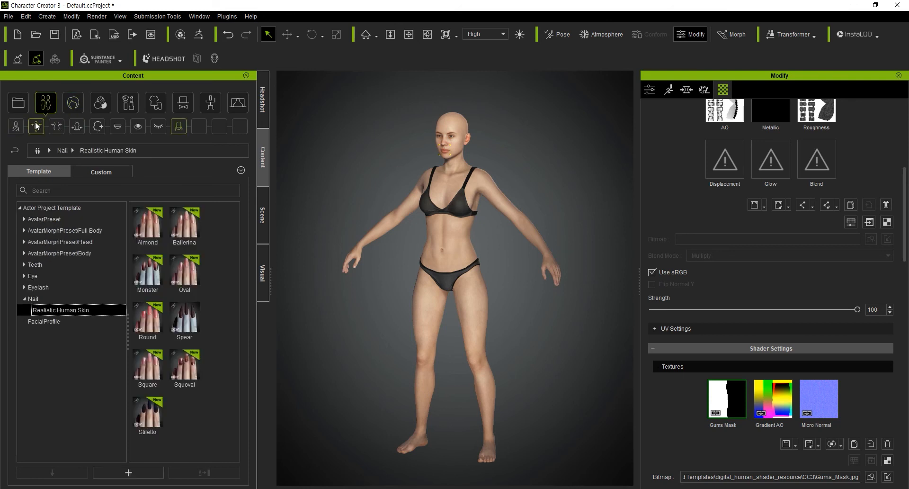
click(19, 127)
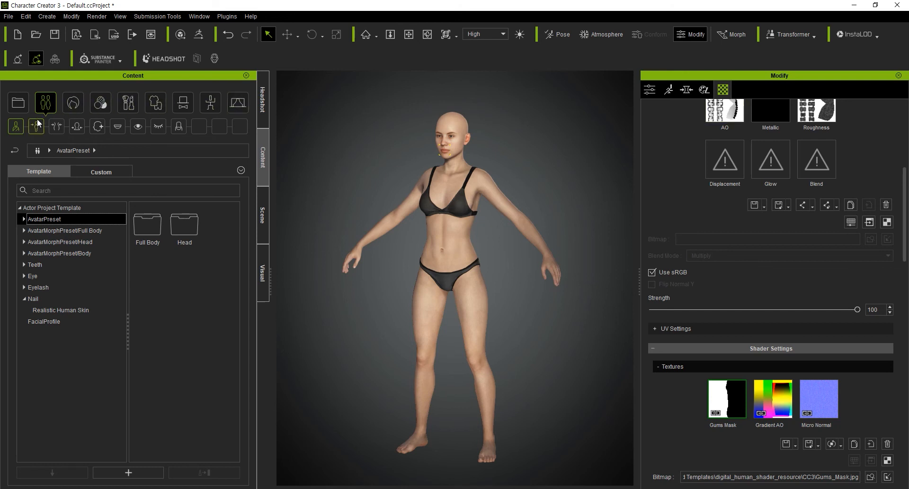
View the character's Motion settings and its morph categories from the beginning of the Actor list
click(663, 91)
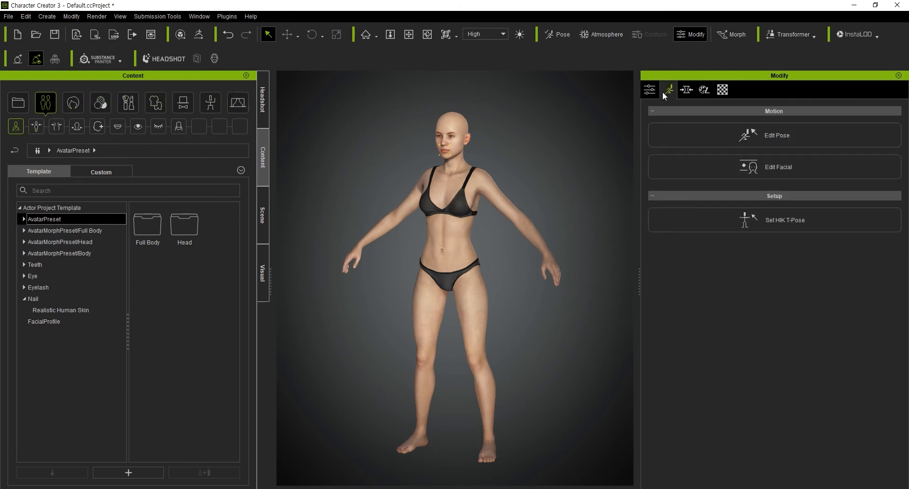
click(686, 90)
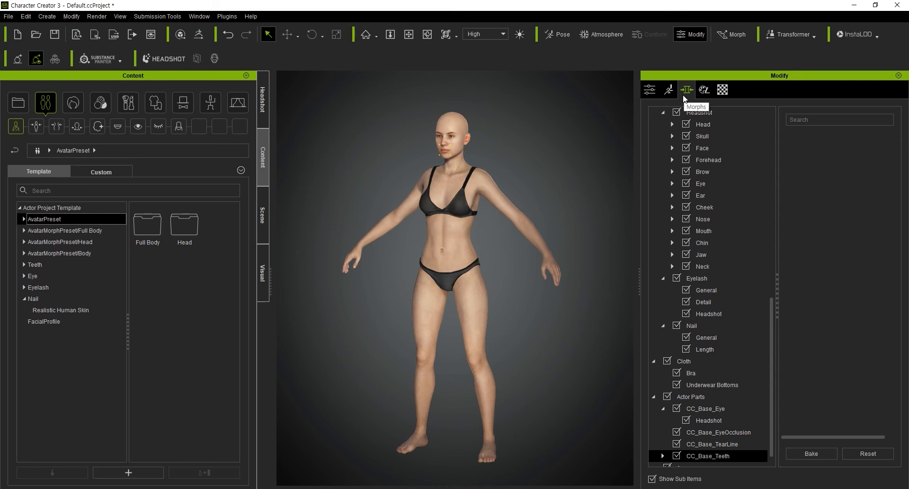
drag(771, 306, 783, 120)
click(734, 158)
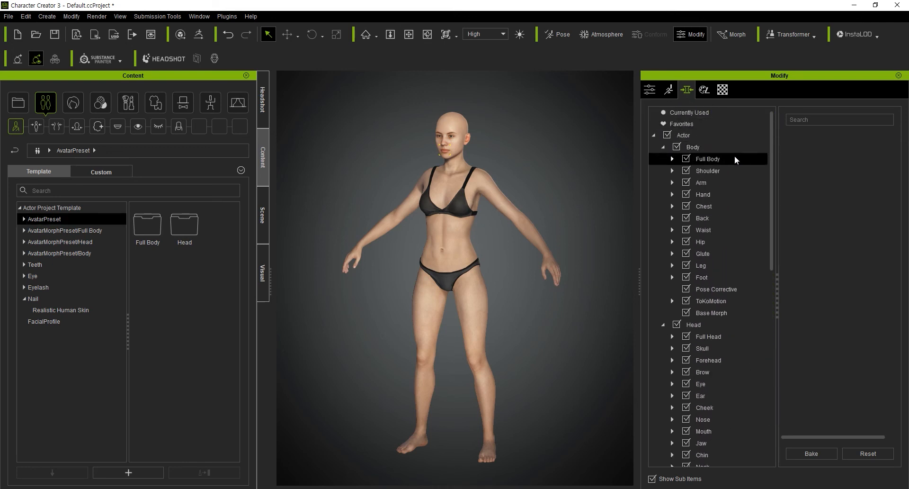
Set the Actor morphs Head Scale to 57 and Head Width to -40
click(720, 134)
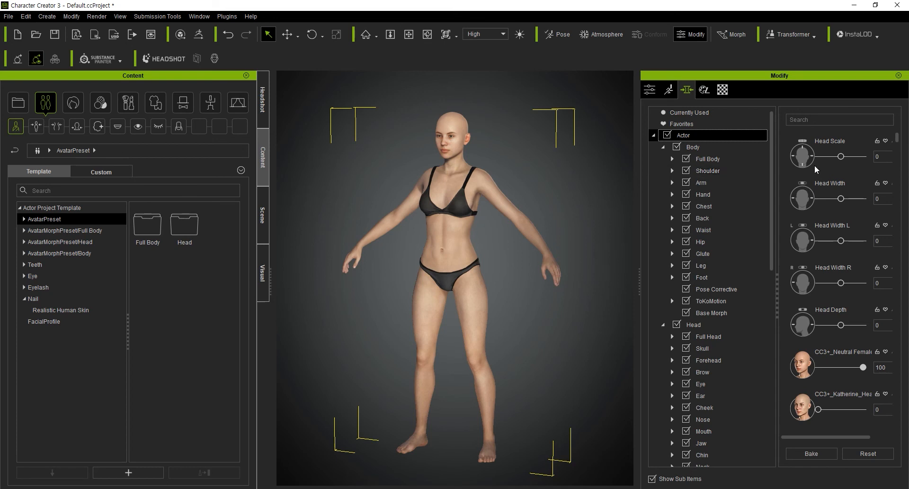
mouse_move(840, 159)
mouse_down()
mouse_move(830, 158)
mouse_move(853, 160)
mouse_up()
drag(841, 199, 831, 201)
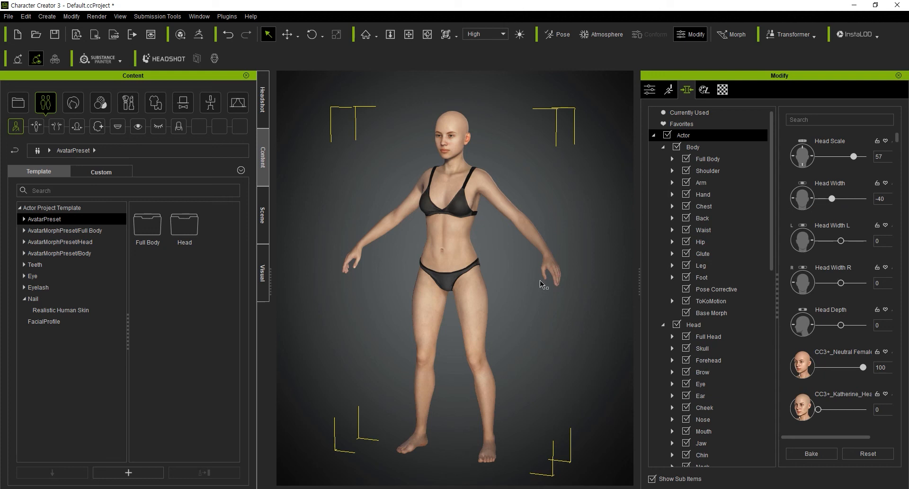
Frame the character's face and view the available Body and Head morphs
click(510, 149)
key(n)
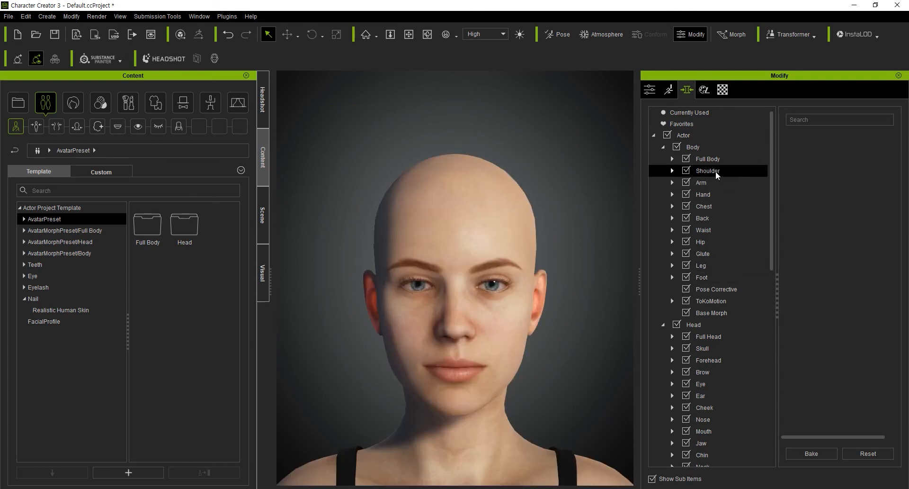
click(714, 149)
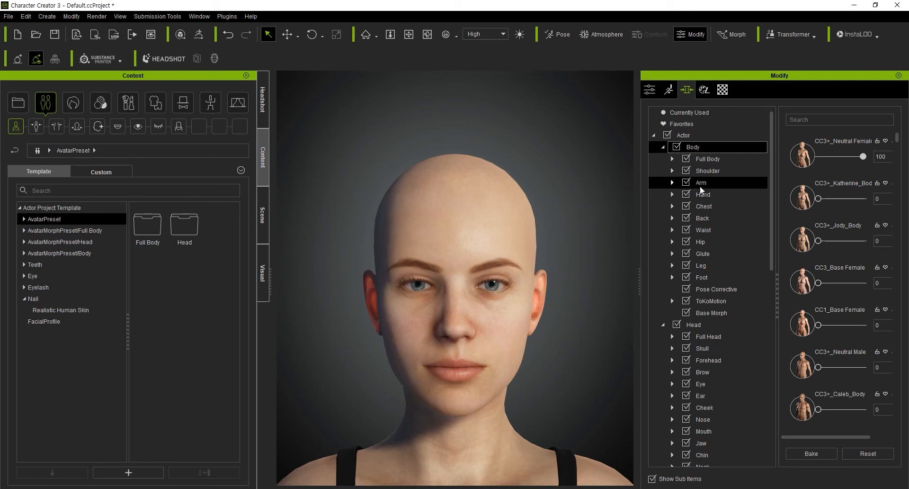
click(713, 325)
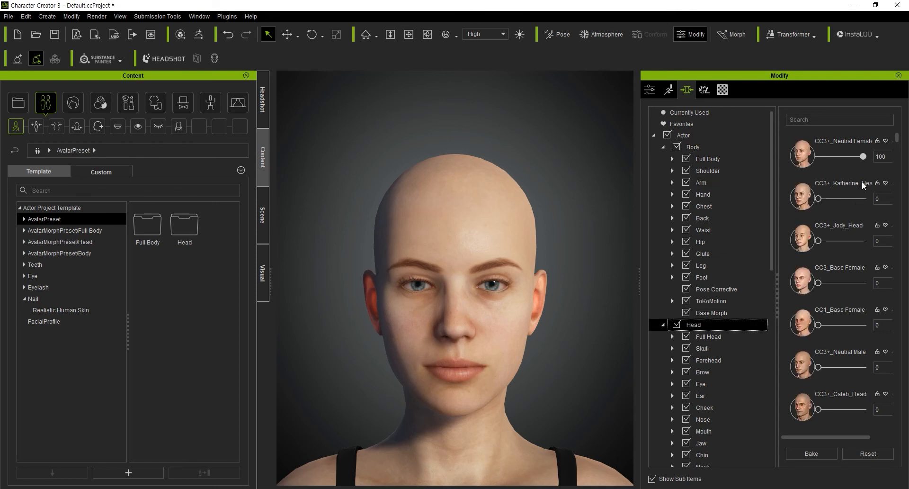
Try the head morphs by zeroing CC3+_Neutral Female, then setting it, CC3_Base Female and the CC3+_Katherine head to 100
drag(863, 158, 800, 152)
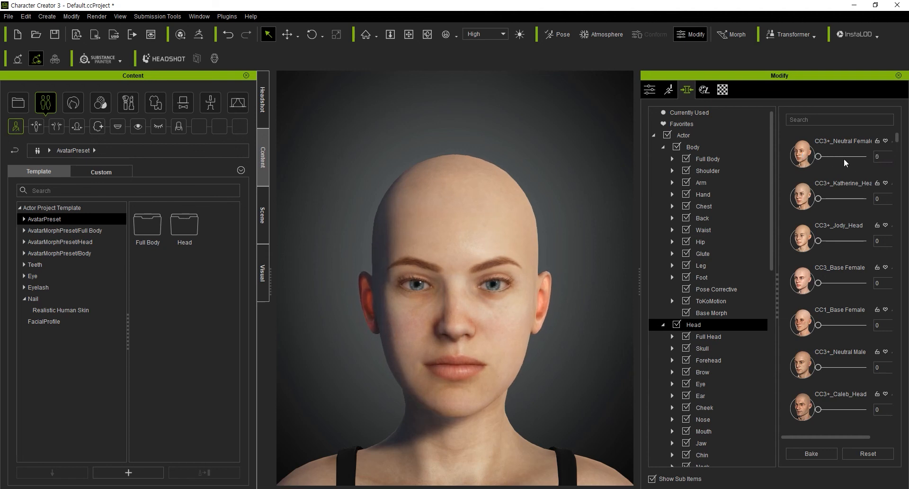
drag(819, 283, 870, 282)
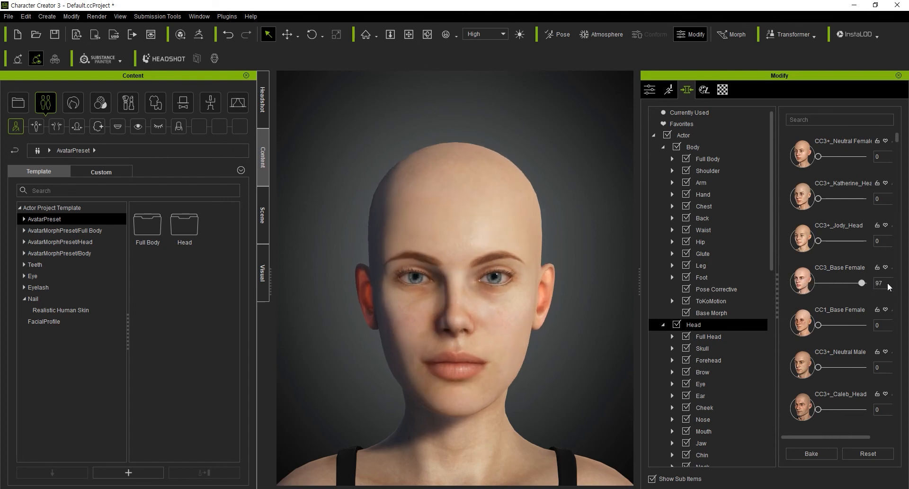
drag(829, 158, 868, 161)
drag(819, 199, 875, 199)
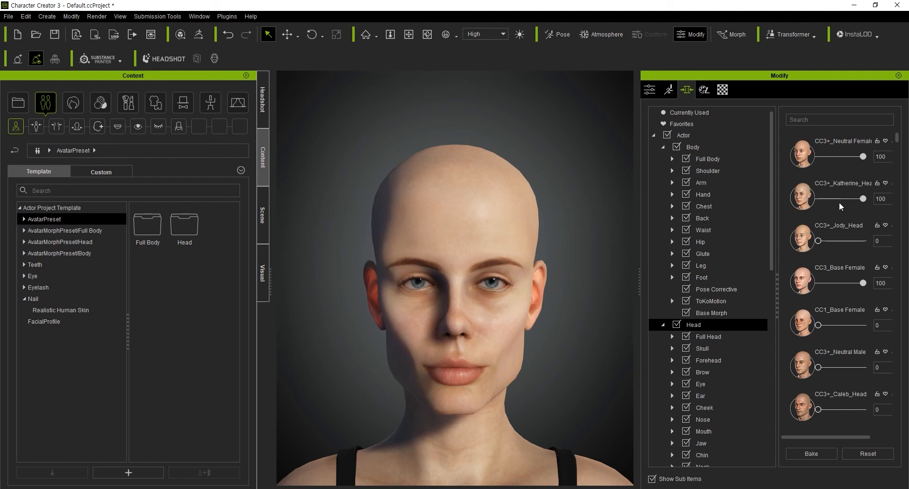
Blend the head morphs by setting CC3_Base Female to 74 and the CC3+_Katherine head to about 23
drag(863, 199, 807, 204)
drag(862, 283, 851, 283)
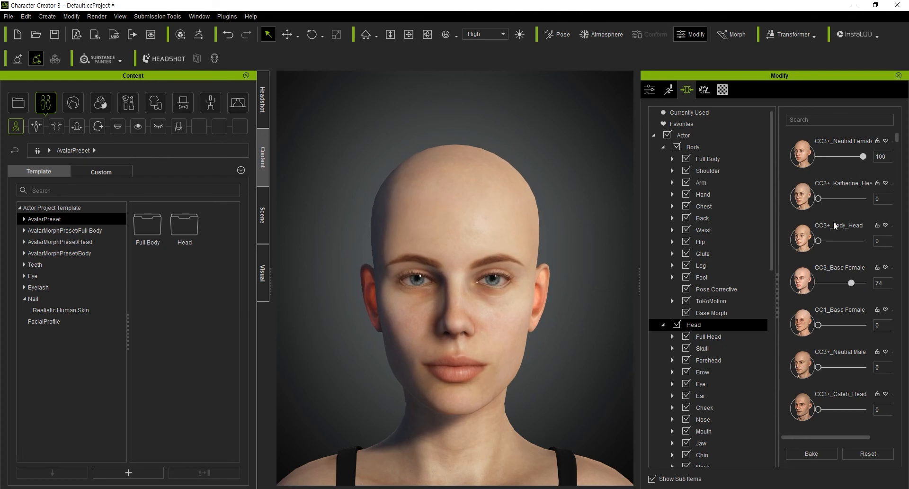
mouse_move(818, 199)
mouse_down()
mouse_move(845, 203)
mouse_move(830, 202)
mouse_up()
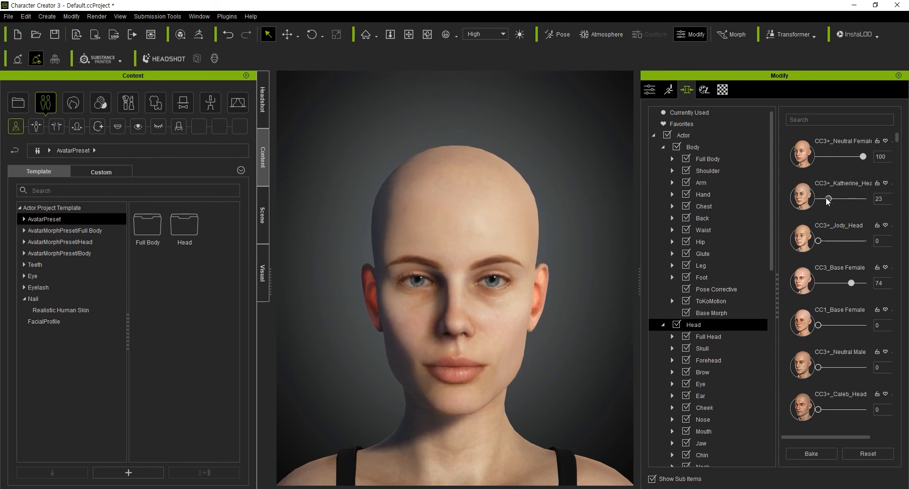
Reset the CC3+_Neutral Female, CC3+_Katherine and CC3_Base Female head morphs to 0
drag(860, 157, 800, 161)
drag(829, 198, 791, 201)
drag(851, 282, 796, 284)
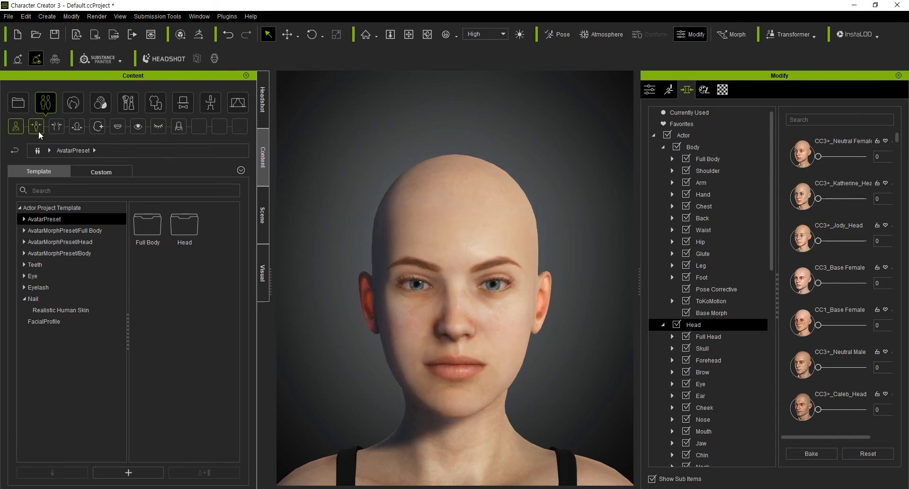
Look through the AvatarPreset Full Body folder and apply the CC3+_Katherine preset from AvatarMorphPreset/Full Body to the character
double_click(157, 232)
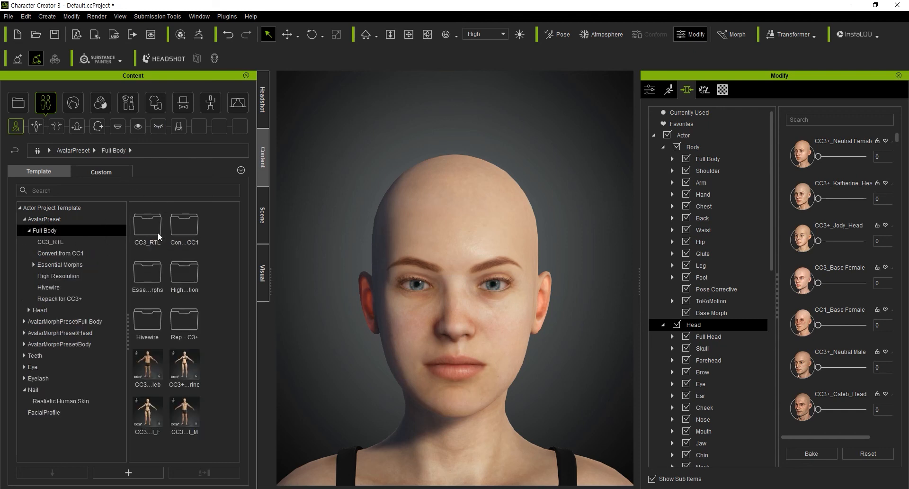
mouse_move(147, 366)
click(36, 128)
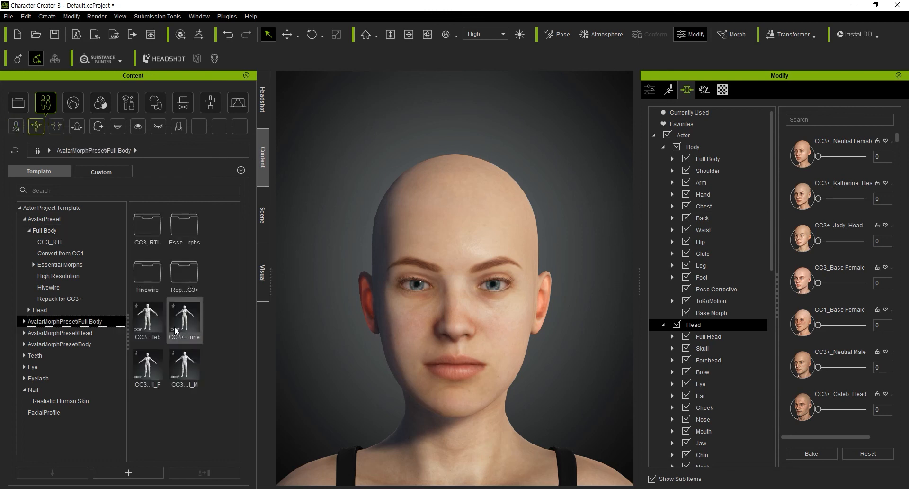
mouse_move(179, 322)
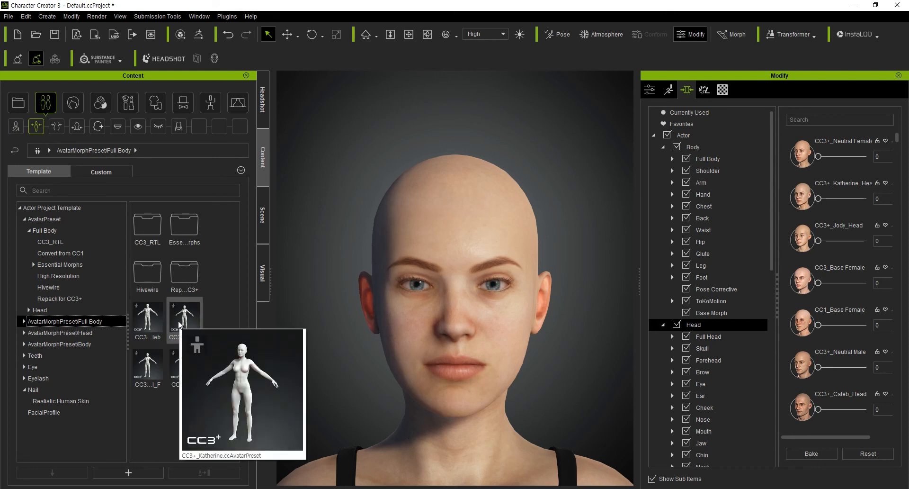
drag(179, 324, 473, 227)
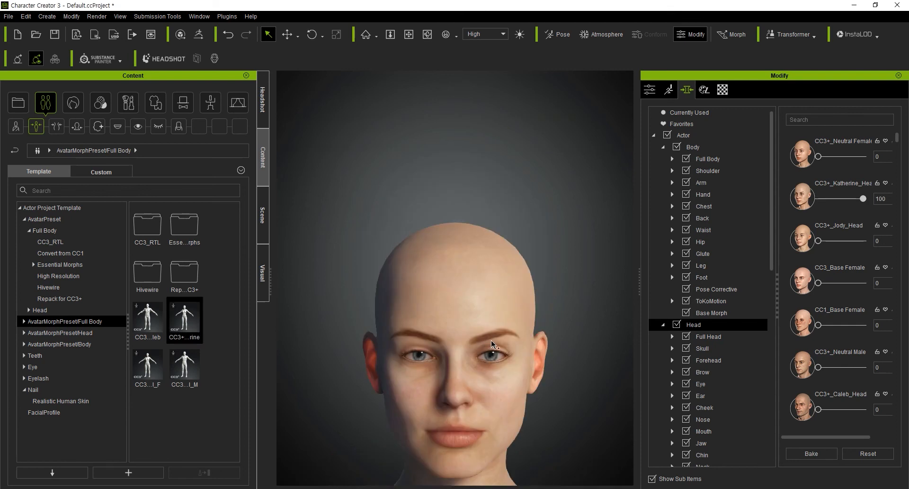
List the currently used morphs and set the CC3+_Katherine head morph to 0, with the body morph at 100
click(689, 113)
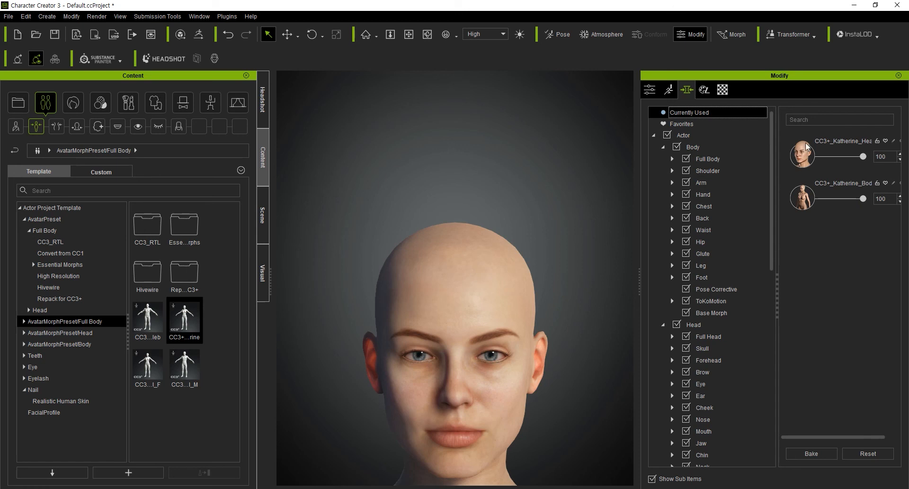
mouse_move(186, 319)
drag(863, 156, 819, 157)
mouse_move(863, 199)
mouse_down()
mouse_move(843, 199)
mouse_move(863, 198)
mouse_up()
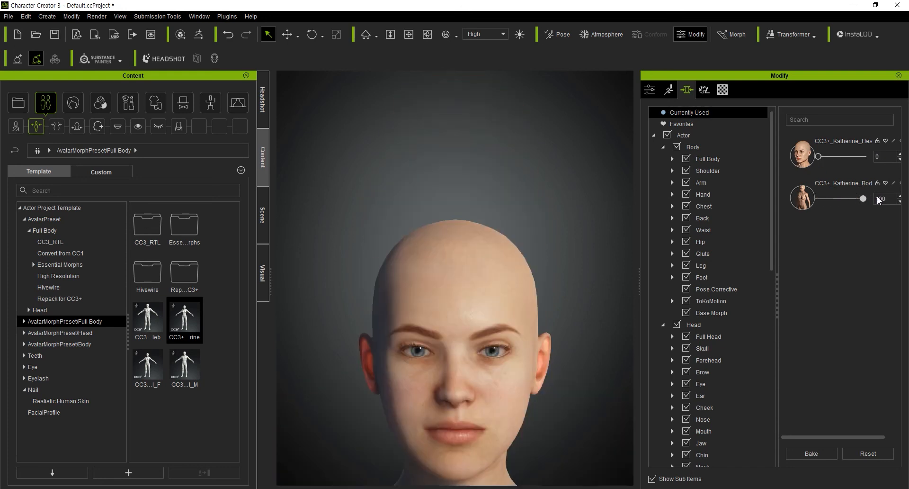
Set the CC3+_Katherine head morph to 100 and look through the AvatarPreset/Full Body, AvatarMorphPreset/Full Body and AvatarMorphPreset/Body templates
click(857, 157)
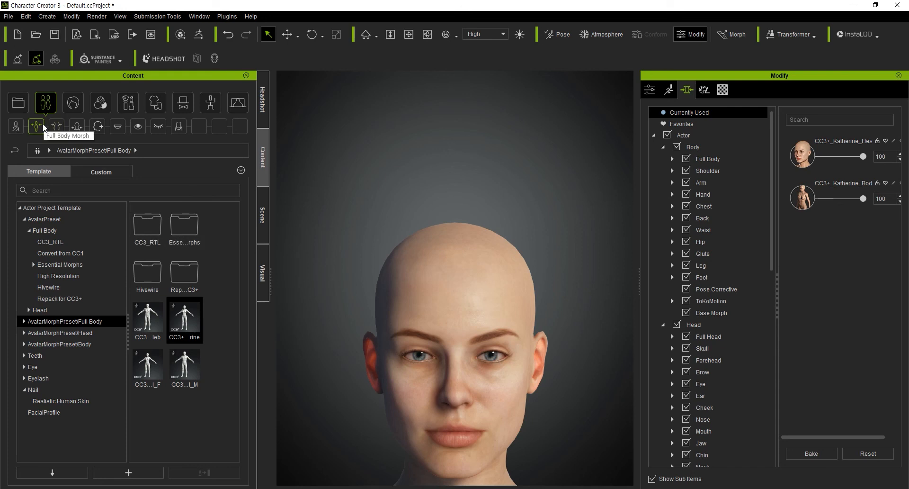
click(19, 126)
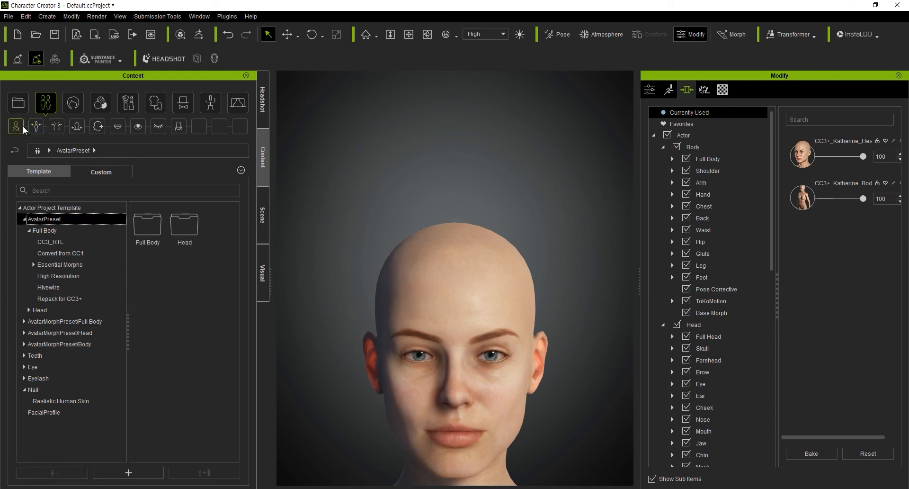
double_click(149, 235)
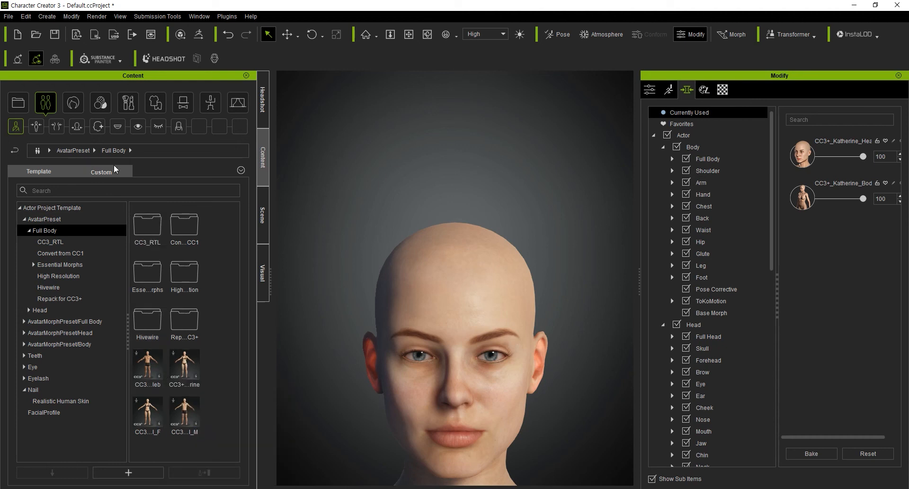
click(41, 126)
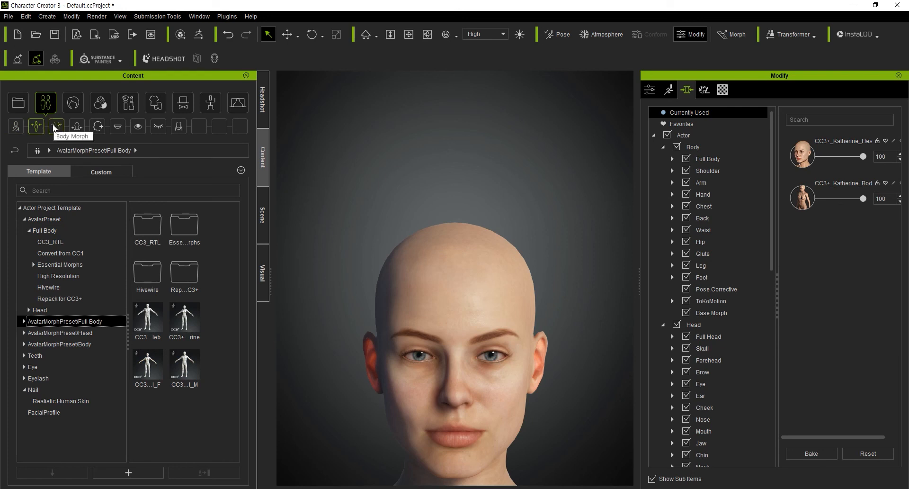
click(55, 127)
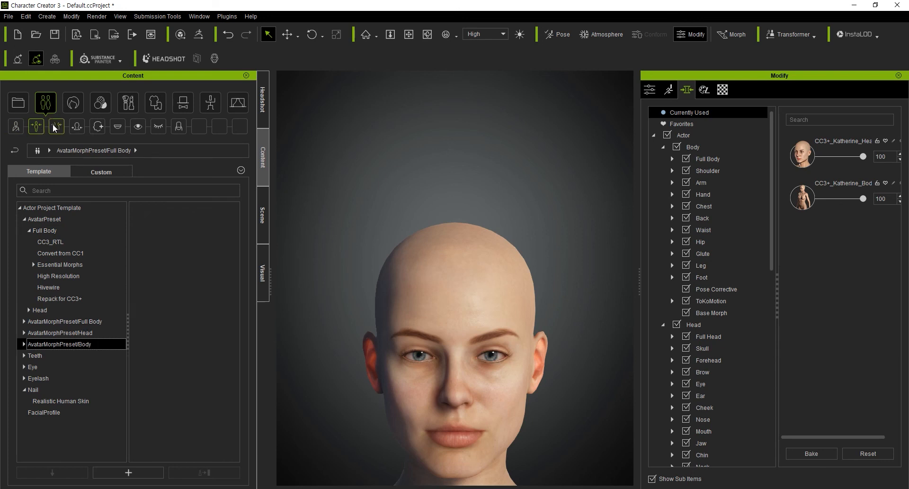
Apply the CC3+_Katherine and CC3+_Neutral_F presets from the AvatarMorphPreset/Head templates to the character in turn
click(79, 129)
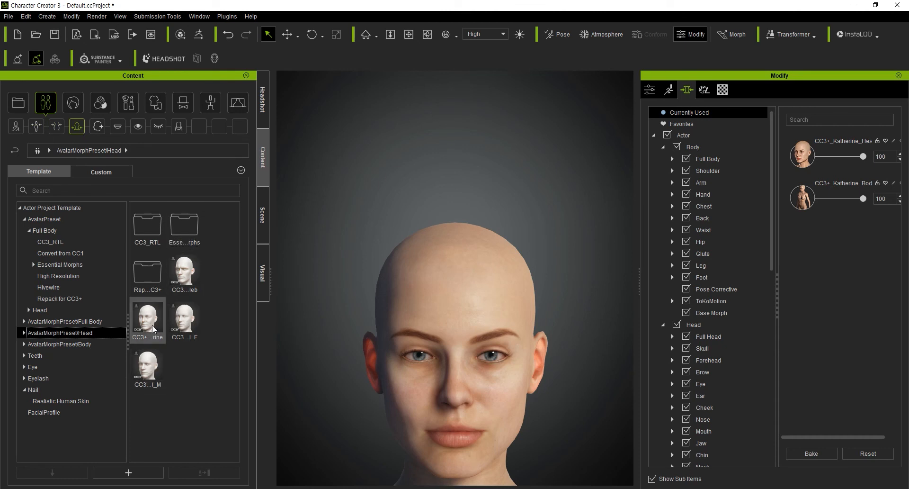
drag(153, 329, 447, 294)
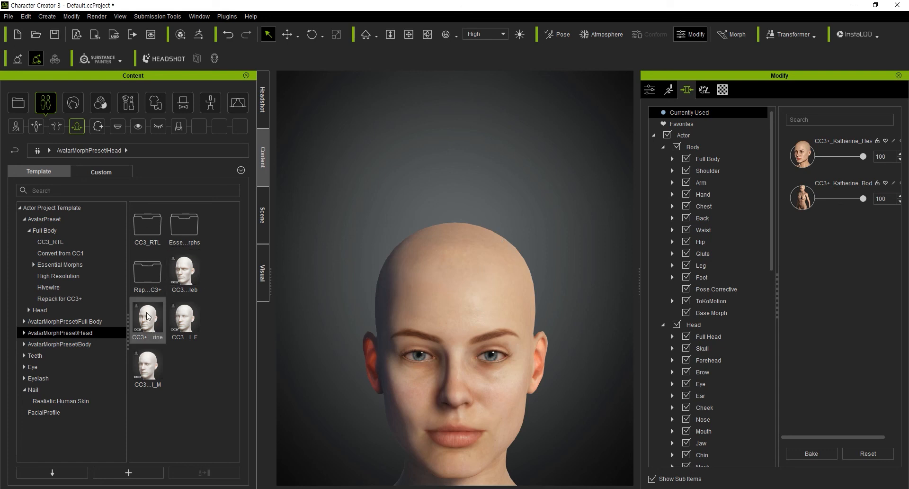
mouse_move(148, 316)
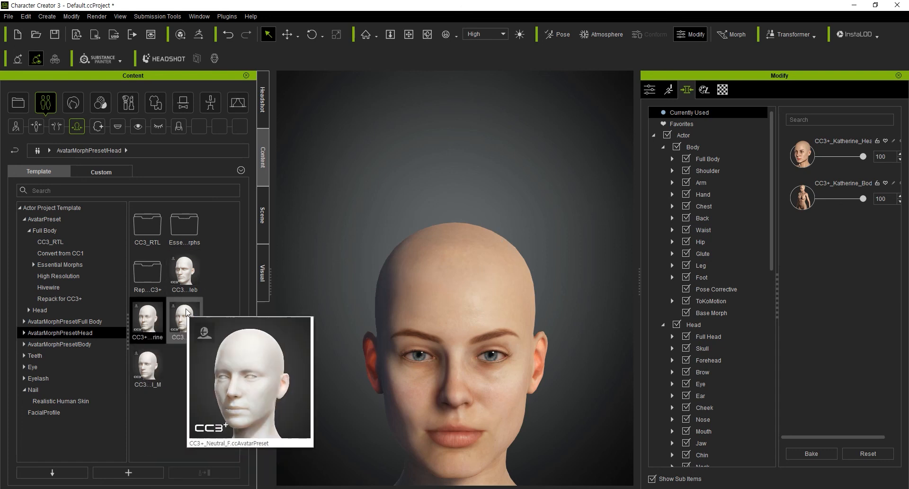
drag(187, 313, 457, 277)
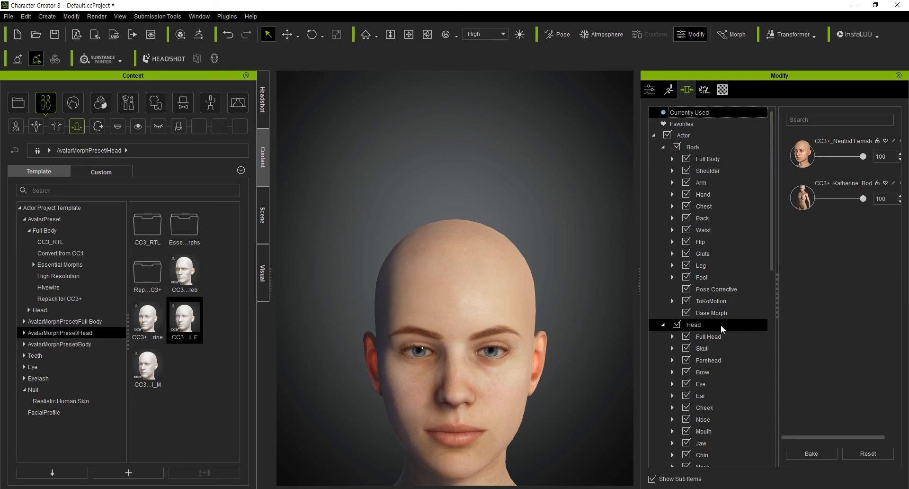
Set the CC3+_Neutral Female head morph to 0 and CC3_Base Female to 100, and list the currently used morphs
click(750, 324)
drag(863, 157, 818, 157)
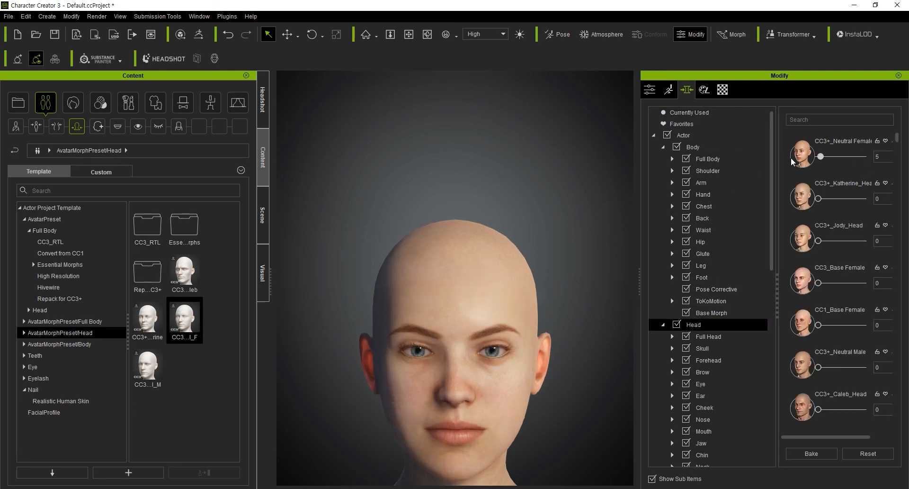
mouse_move(818, 242)
mouse_down()
mouse_move(880, 241)
mouse_move(818, 241)
mouse_up()
drag(818, 282, 876, 283)
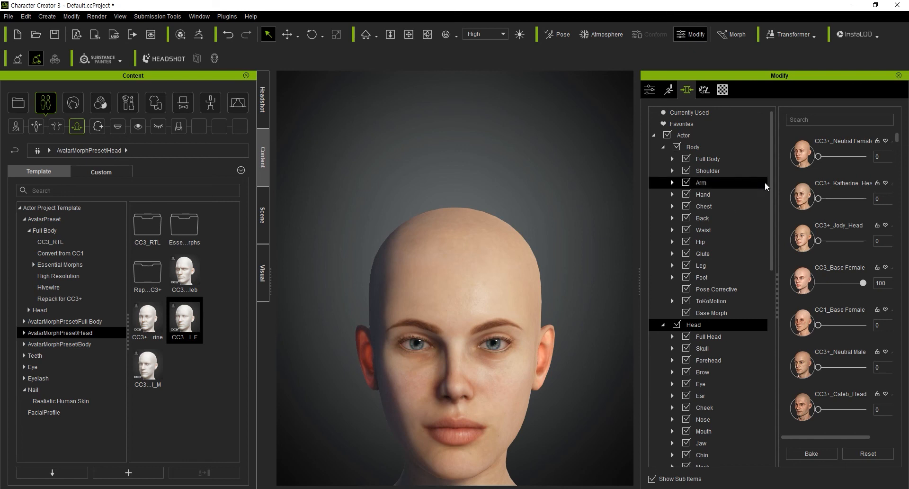
click(732, 160)
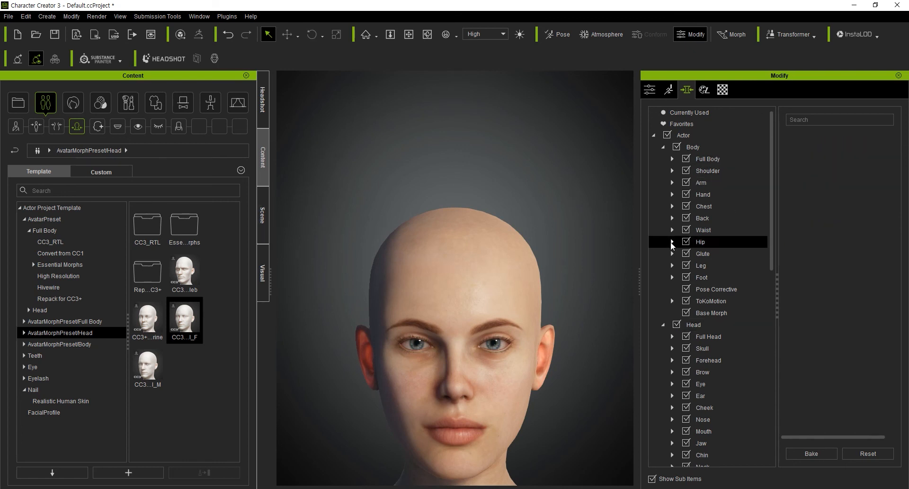
click(700, 113)
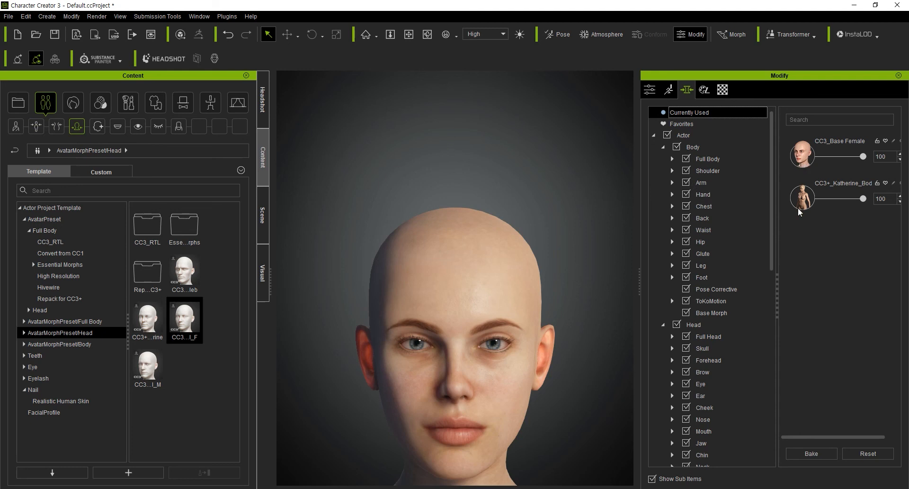
Save the current morphs as a new custom preset in AvatarMorphPreset/Full Body
click(38, 131)
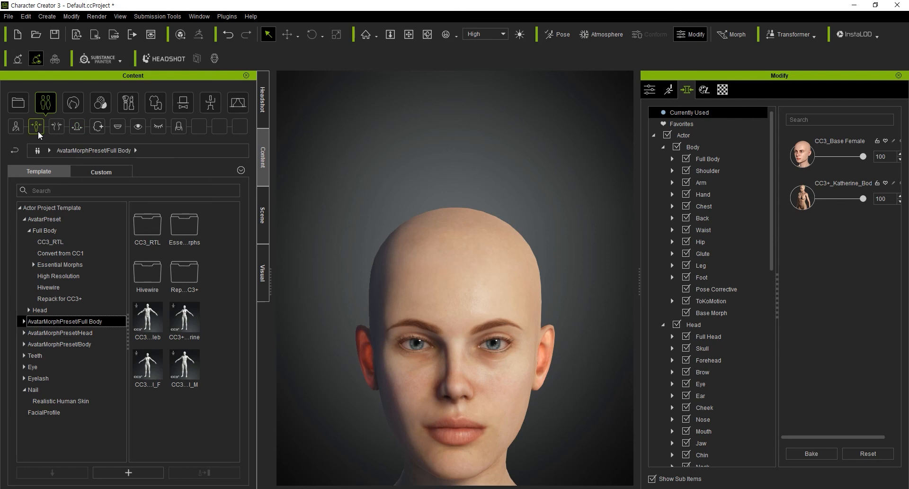
click(110, 166)
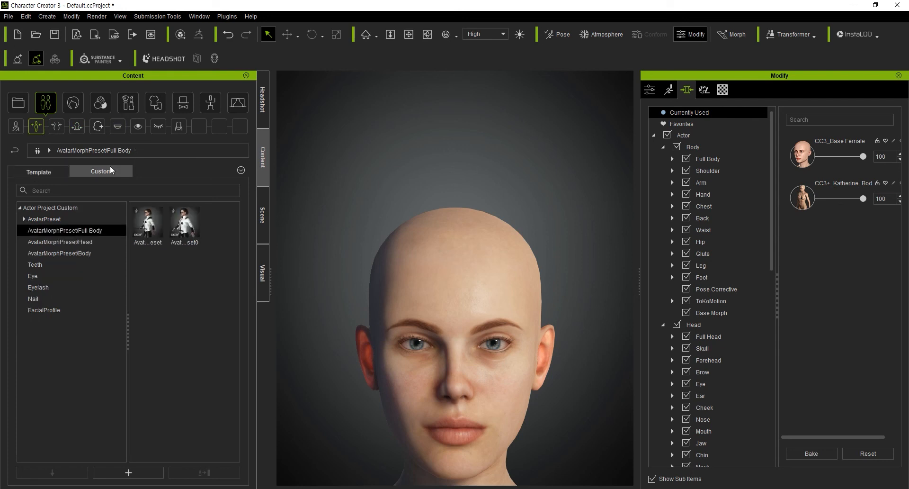
click(128, 471)
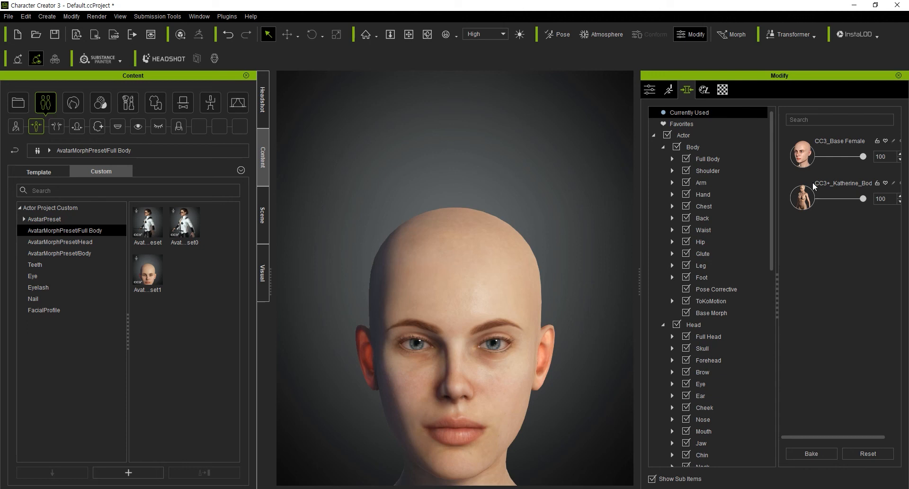
Set the CC3+_Neutral Female body morph to about 26 and list the currently used morphs
click(725, 159)
drag(822, 155, 834, 155)
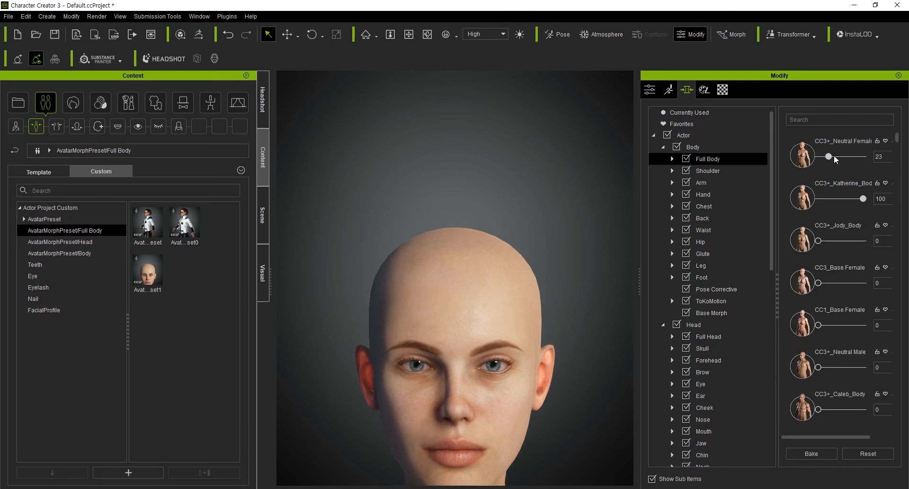
click(708, 113)
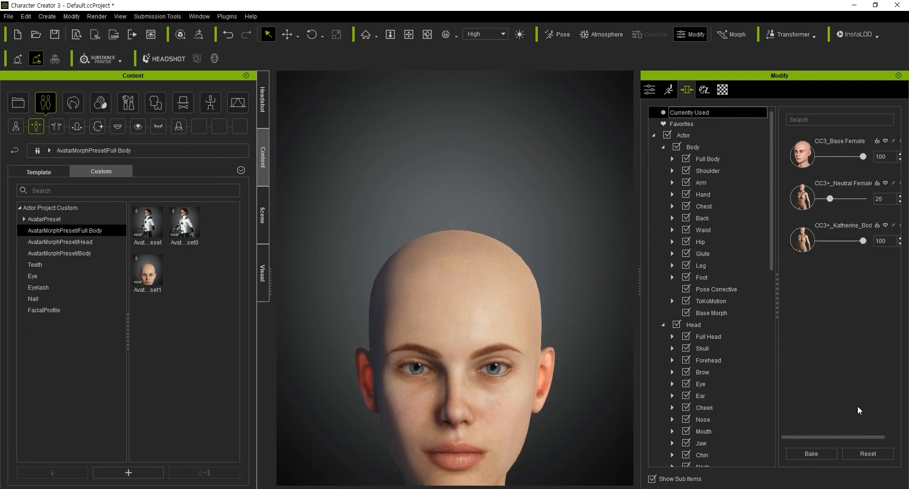
Save the current morphs as another custom full-body morph preset named test
click(128, 473)
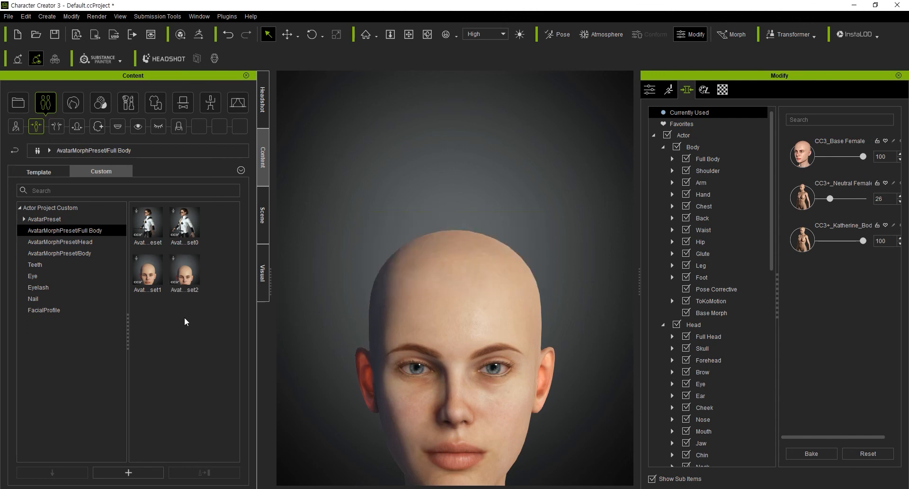
text(s)
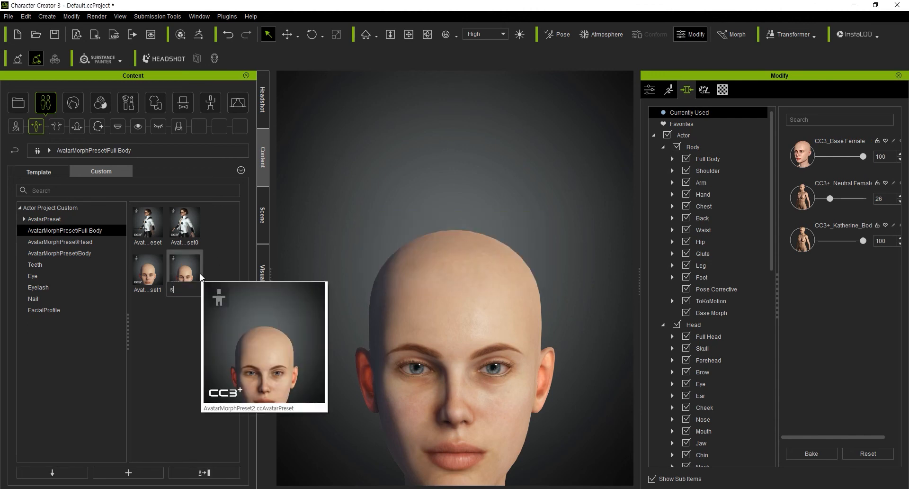
text(test)
click(177, 259)
Save another custom full-body morph preset with the head and shoulders framed, and overwrite it with the current character
alt+drag(590, 322, 586, 190)
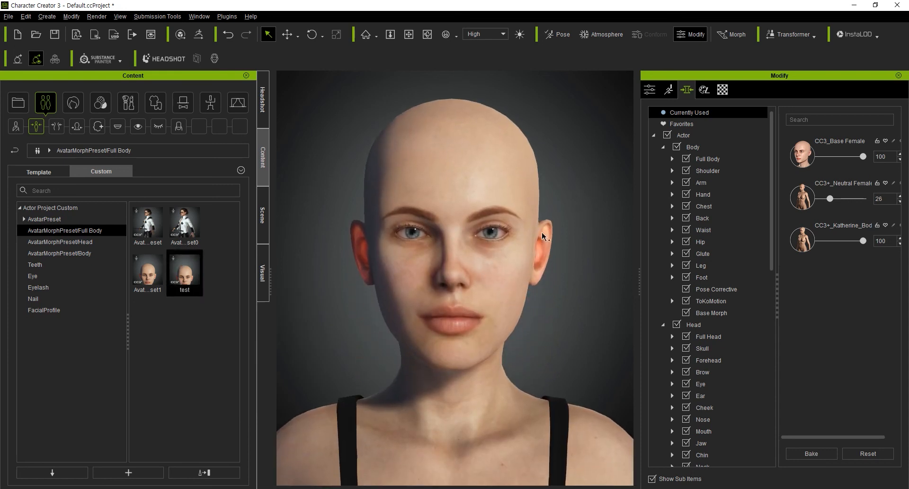
click(127, 472)
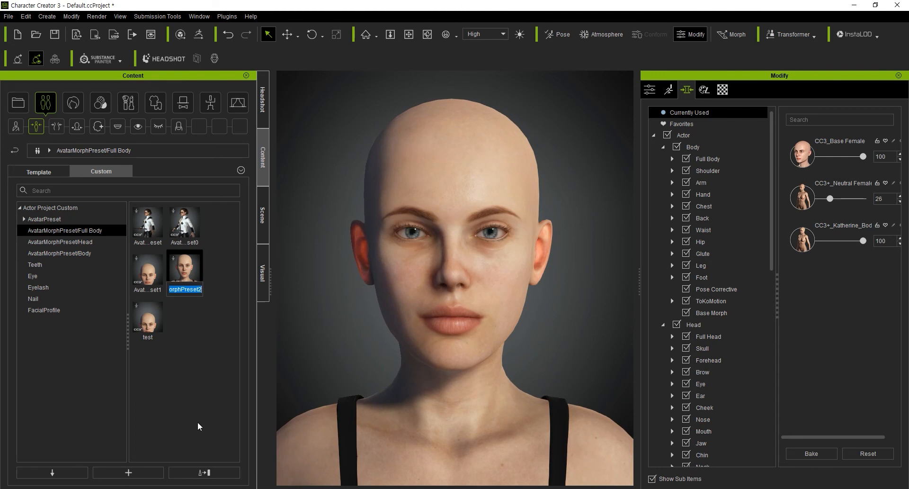
click(204, 472)
click(402, 265)
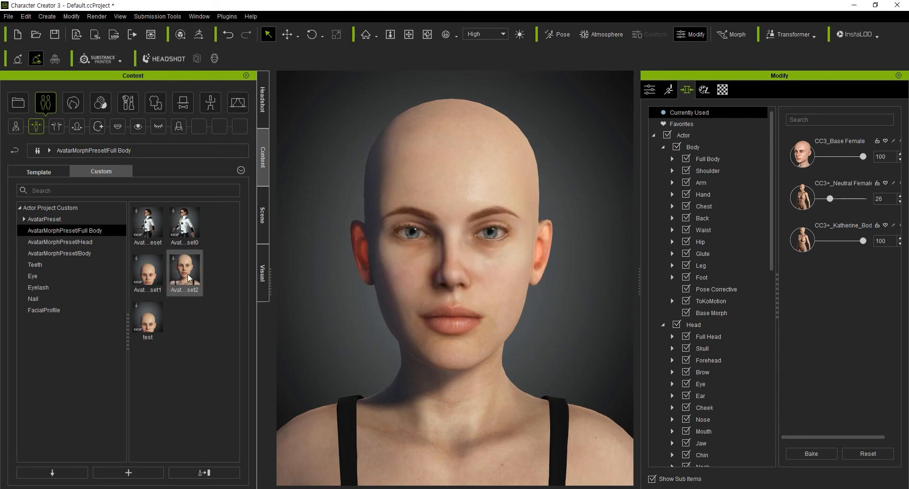
Set the CC3_Base Female head and the CC3+_Neutral Female and CC3+_Katherine body morphs to 0, and apply the custom preset AvatarMorphPreset2
mouse_move(188, 278)
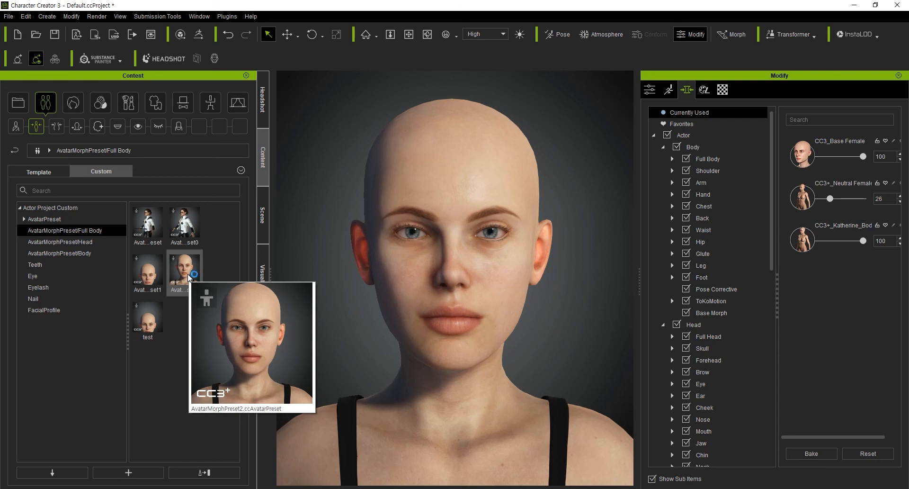
click(188, 277)
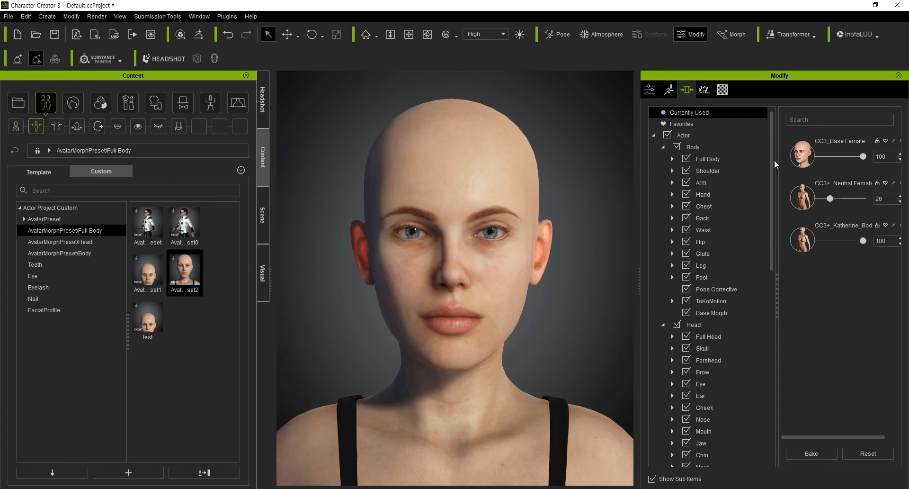
drag(863, 156, 818, 157)
drag(830, 203, 774, 204)
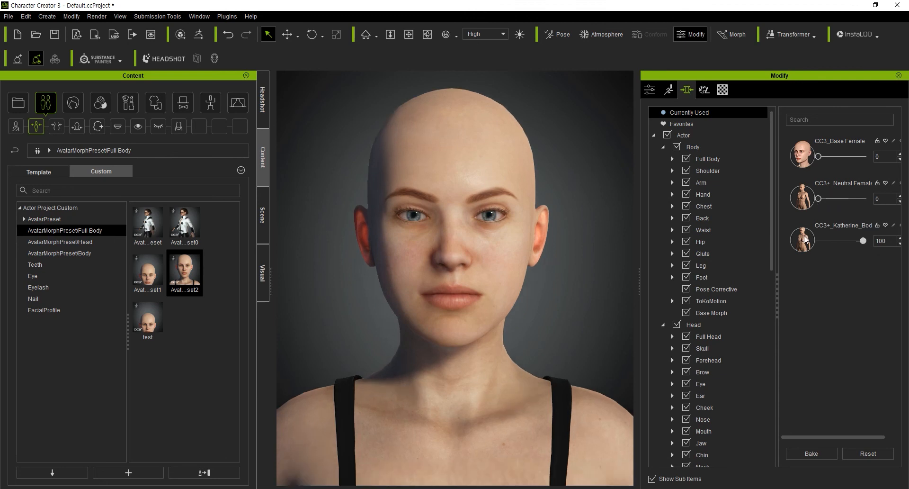
drag(864, 241, 786, 238)
drag(189, 270, 459, 170)
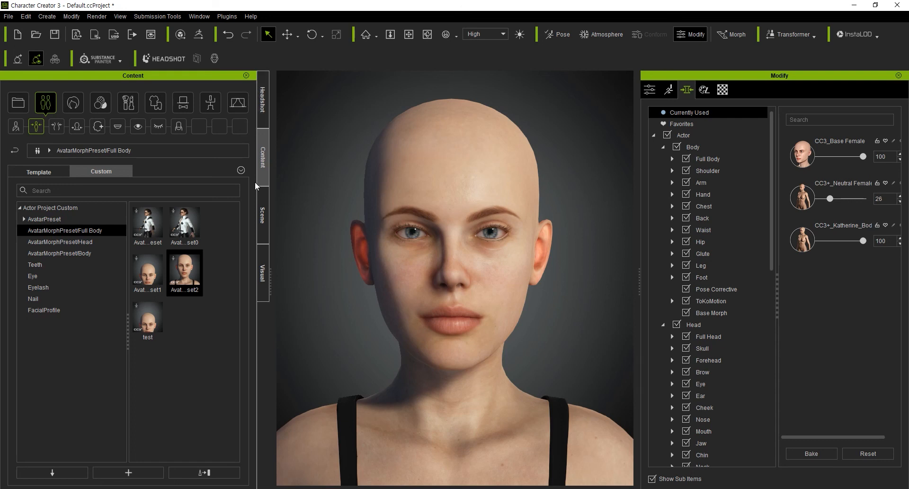
mouse_move(148, 269)
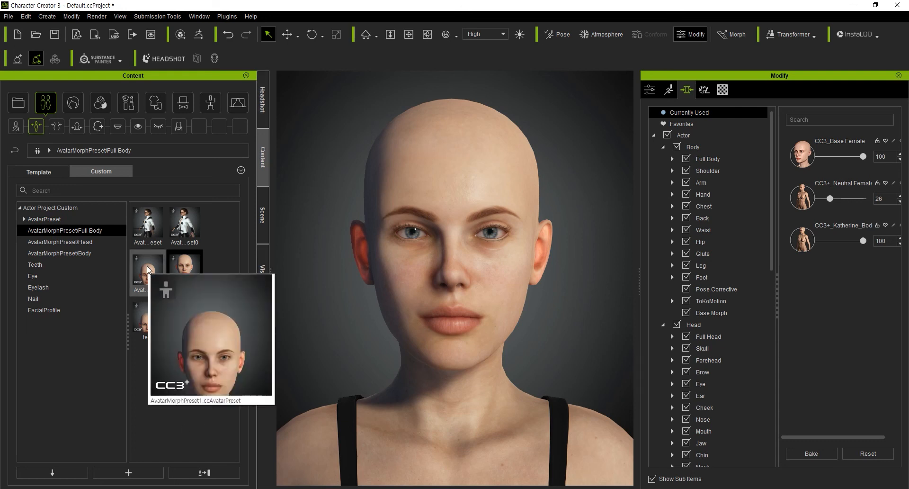